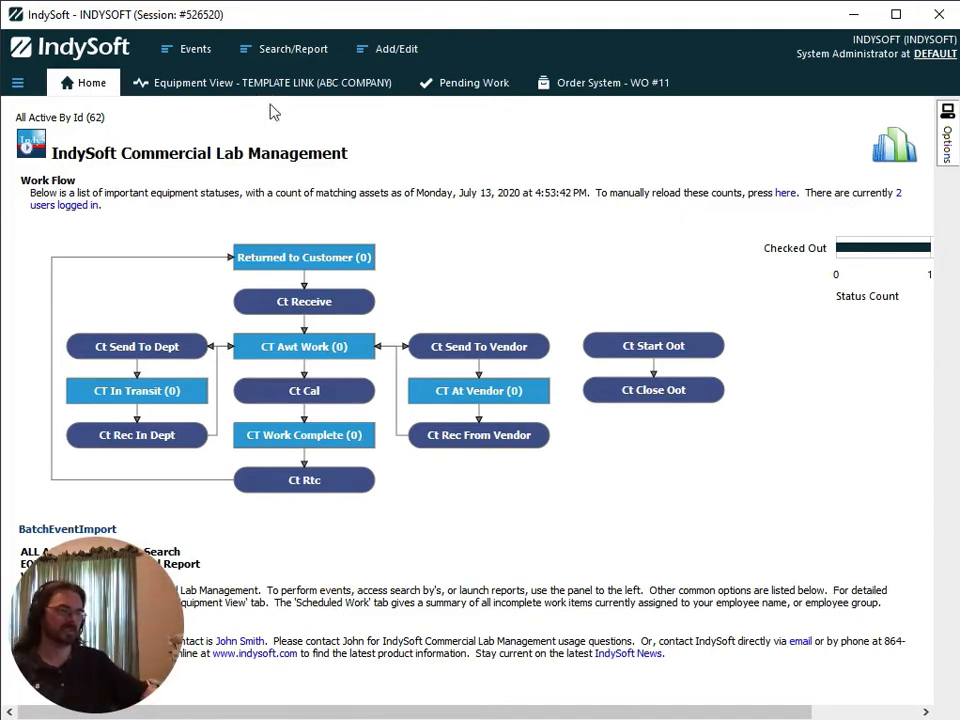
# Open the TEMPLATE LINK equipment record and set its Current Event Date to 7/13/2020.
pyautogui.click(267, 86)
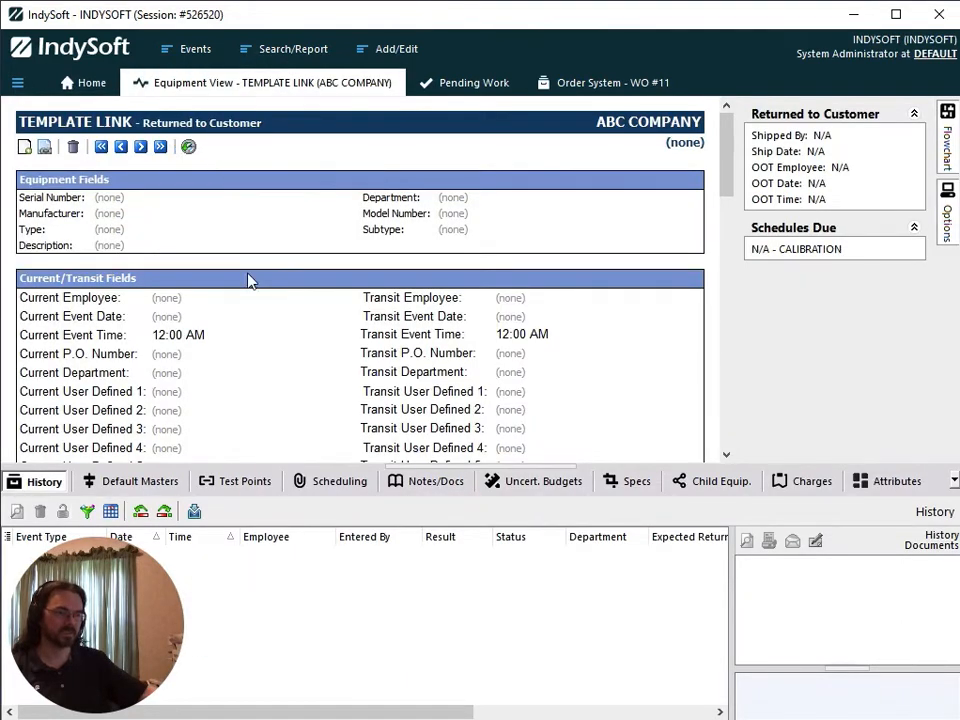
pyautogui.scroll(-3, 253, 321)
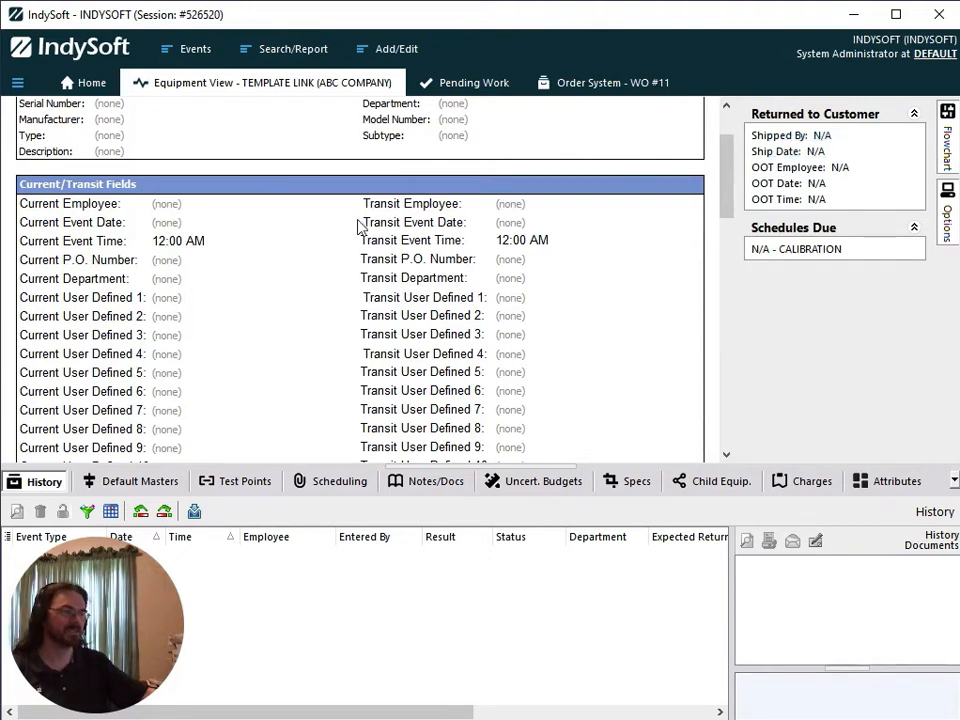
pyautogui.click(168, 223)
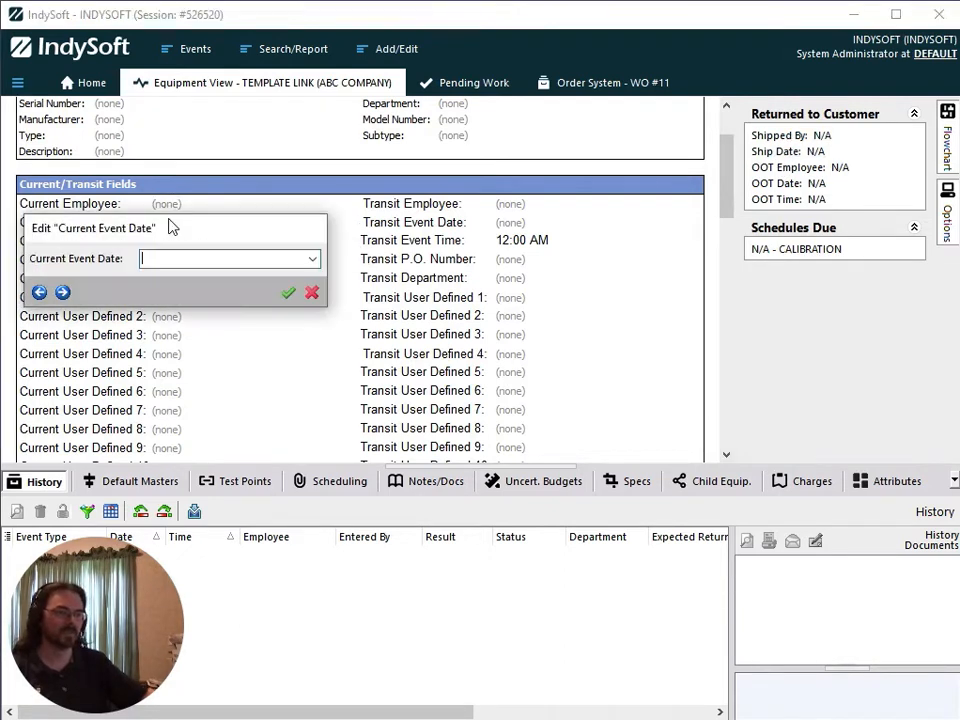
pyautogui.click(313, 259)
pyautogui.click(189, 352)
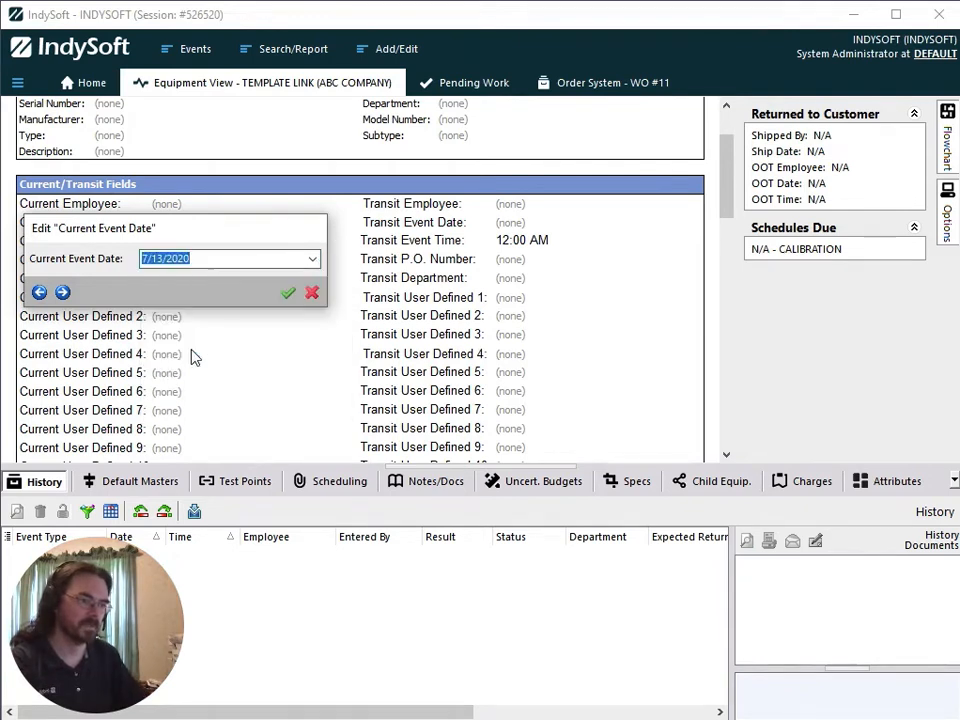
pyautogui.click(287, 293)
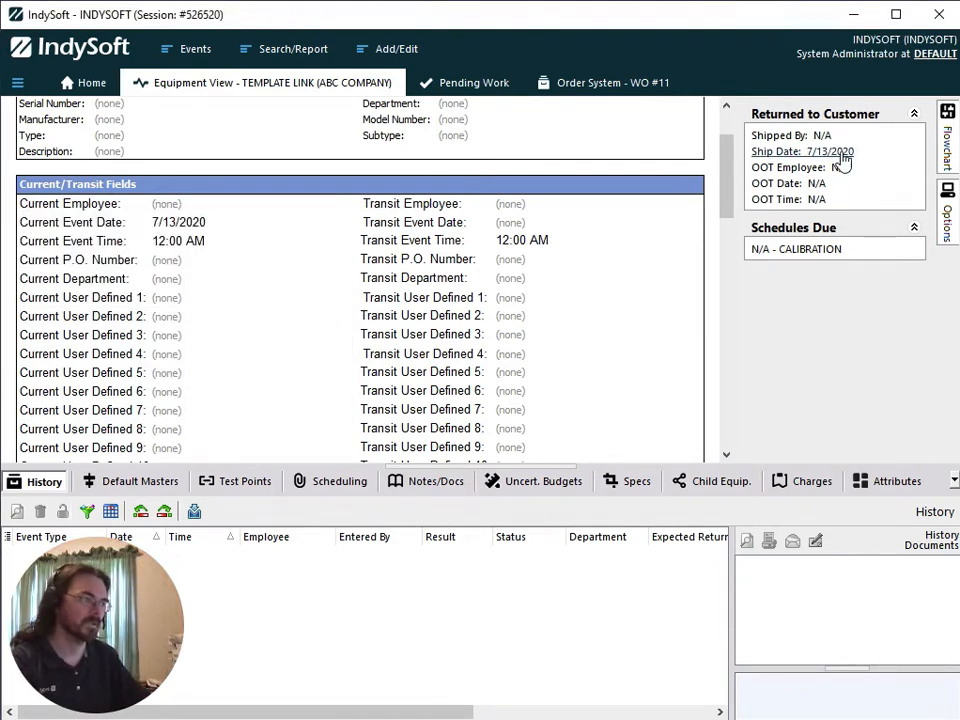
# Clear the Current Event Date of the TEMPLATE LINK record.
pyautogui.click(182, 230)
pyautogui.press('BackSpace')
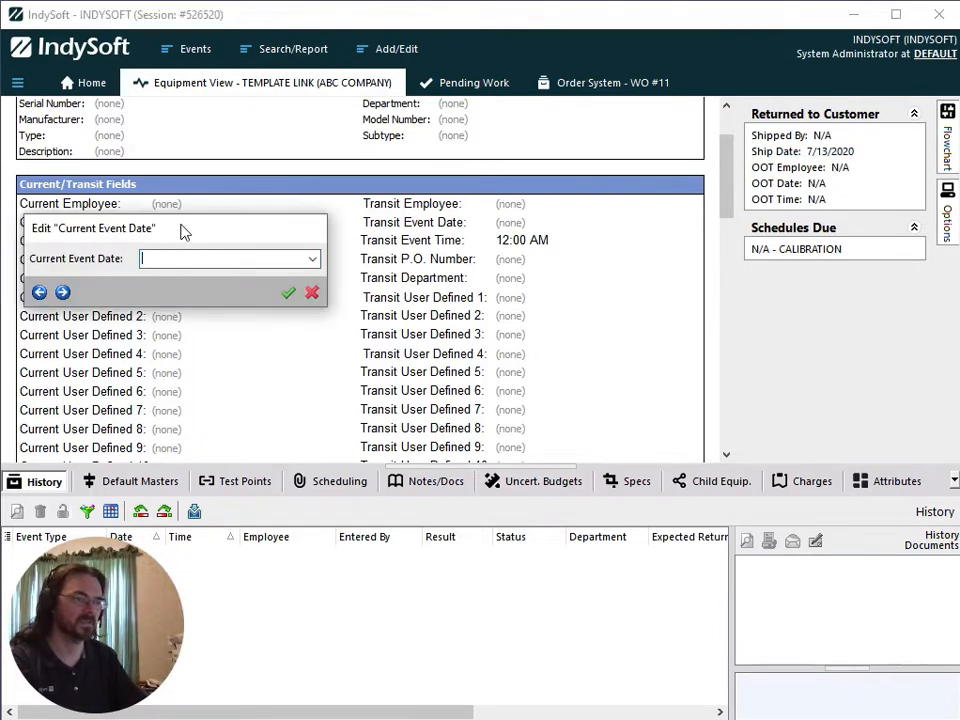
pyautogui.click(288, 292)
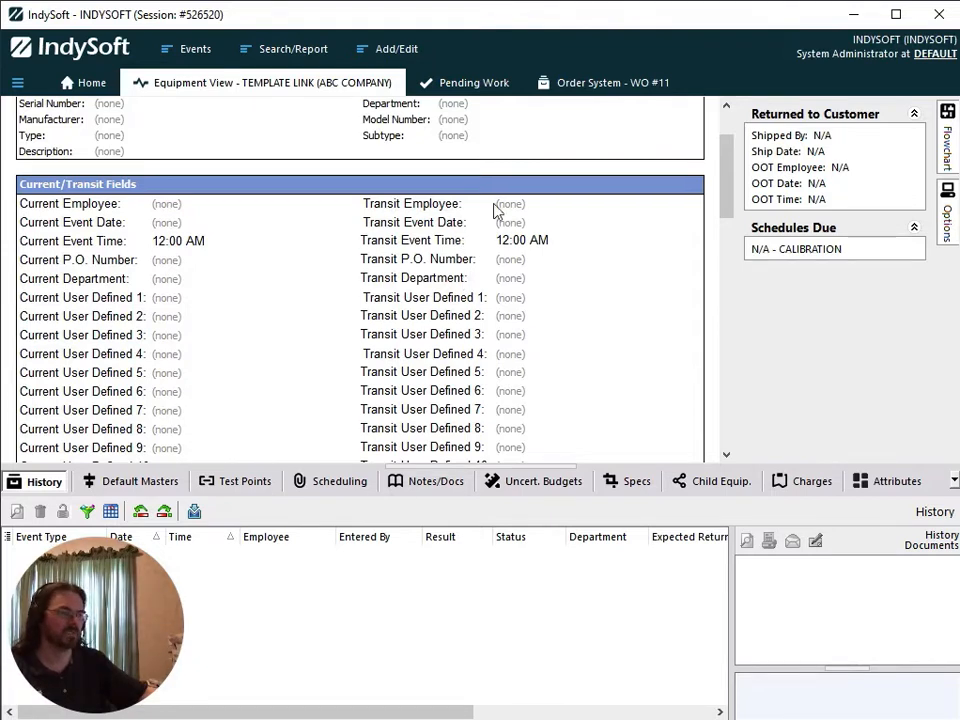
# Open the CURRENT-TRANSIT flowchart from LayoutBuilder and enlarge its editor window to show the configuration lists.
pyautogui.click(947, 142)
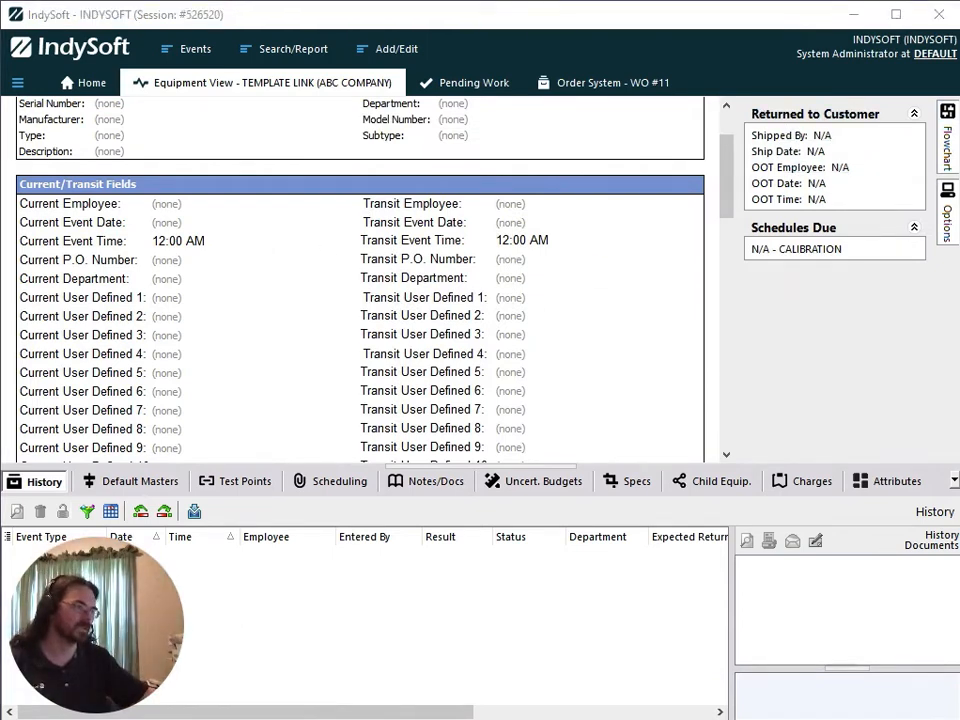
pyautogui.moveTo(924, 321); pyautogui.dragTo(228, 148)
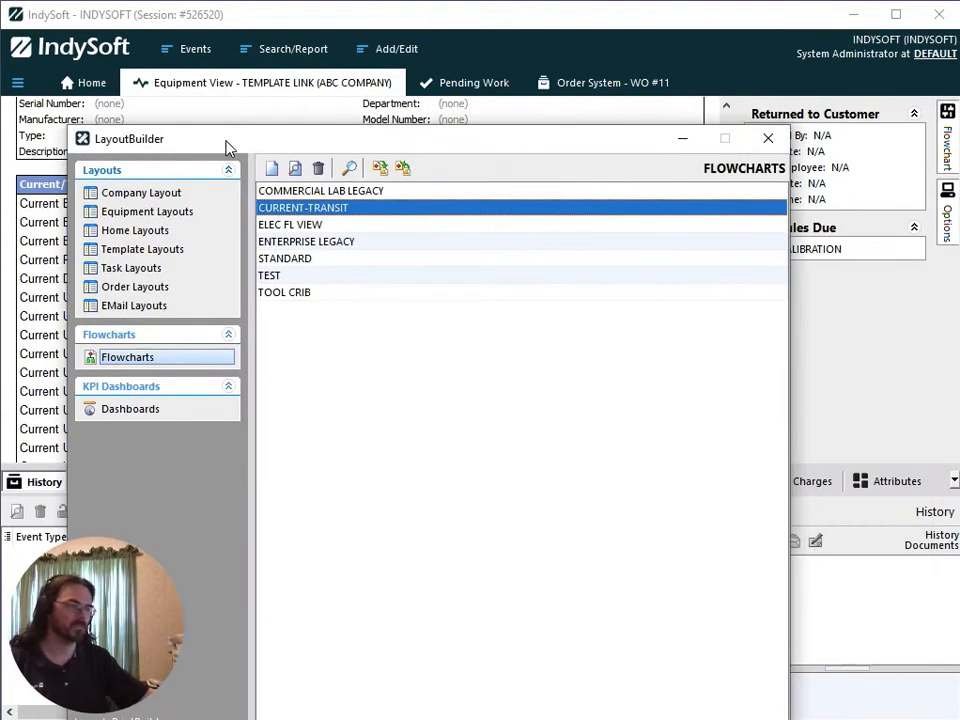
pyautogui.click(306, 209)
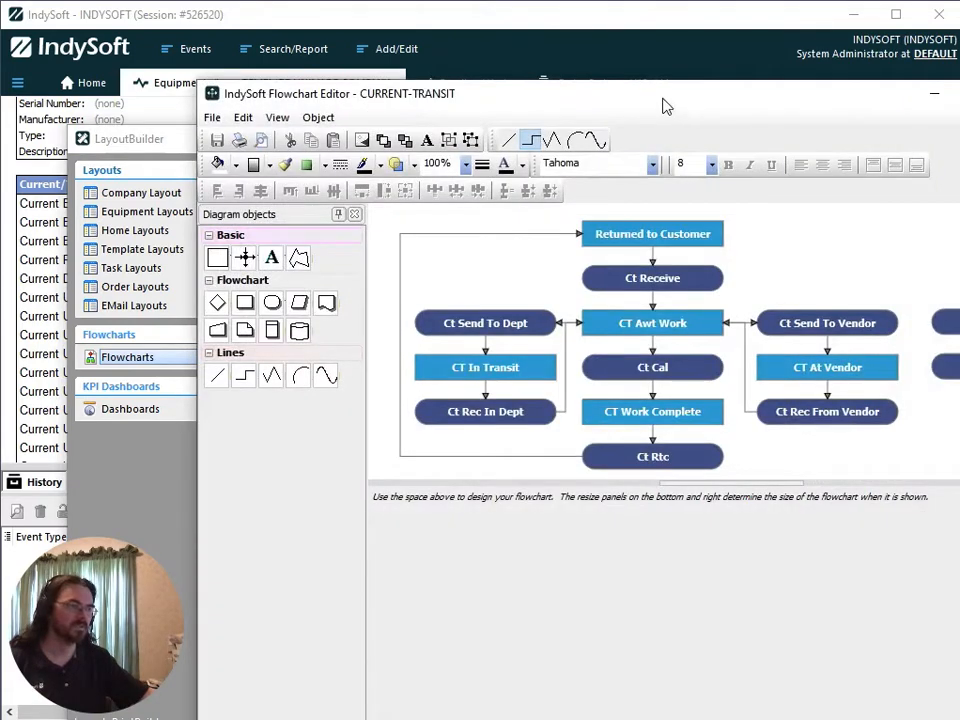
pyautogui.moveTo(664, 105); pyautogui.dragTo(313, 103)
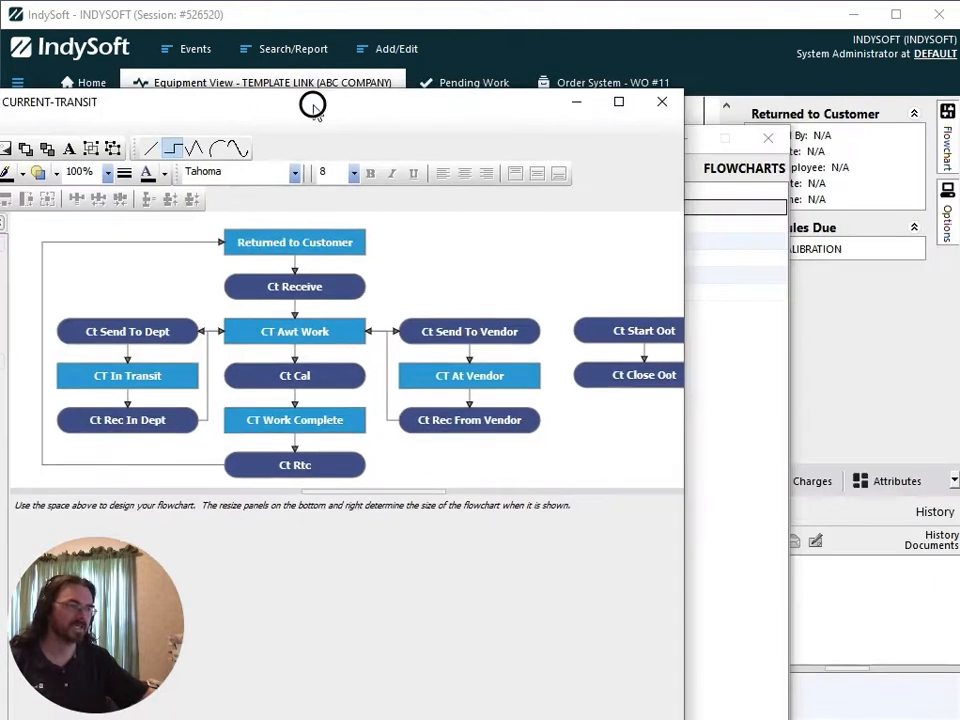
pyautogui.moveTo(686, 156); pyautogui.dragTo(959, 160)
# Review the current and in-transit labels of the CT At Vendor tracking status, and close the flowchart editor and LayoutBuilder.
pyautogui.click(874, 226)
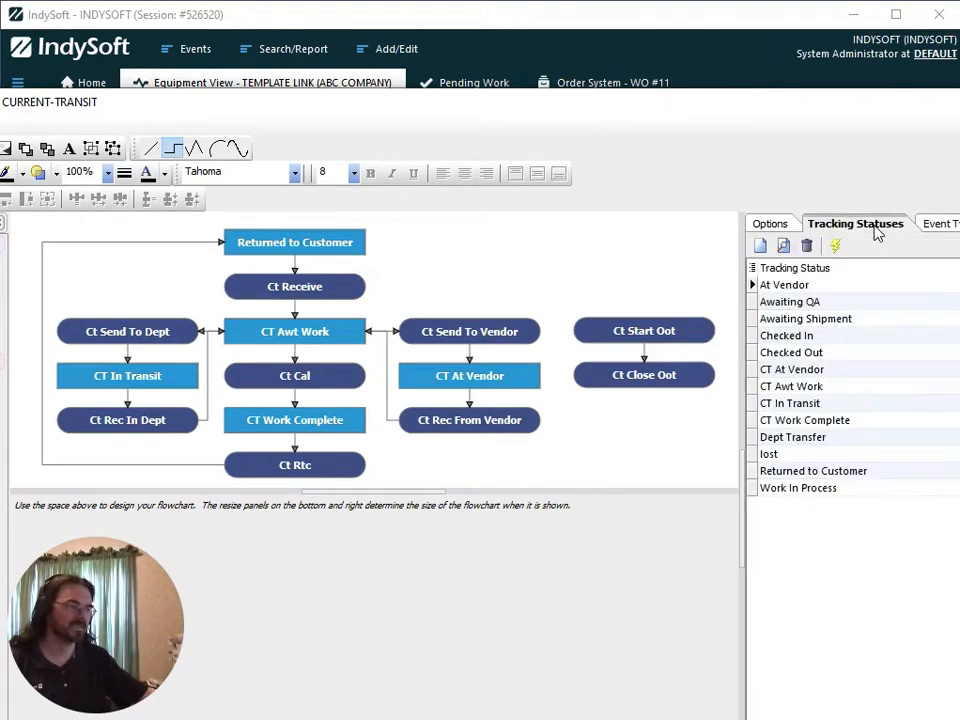
pyautogui.doubleClick(790, 369)
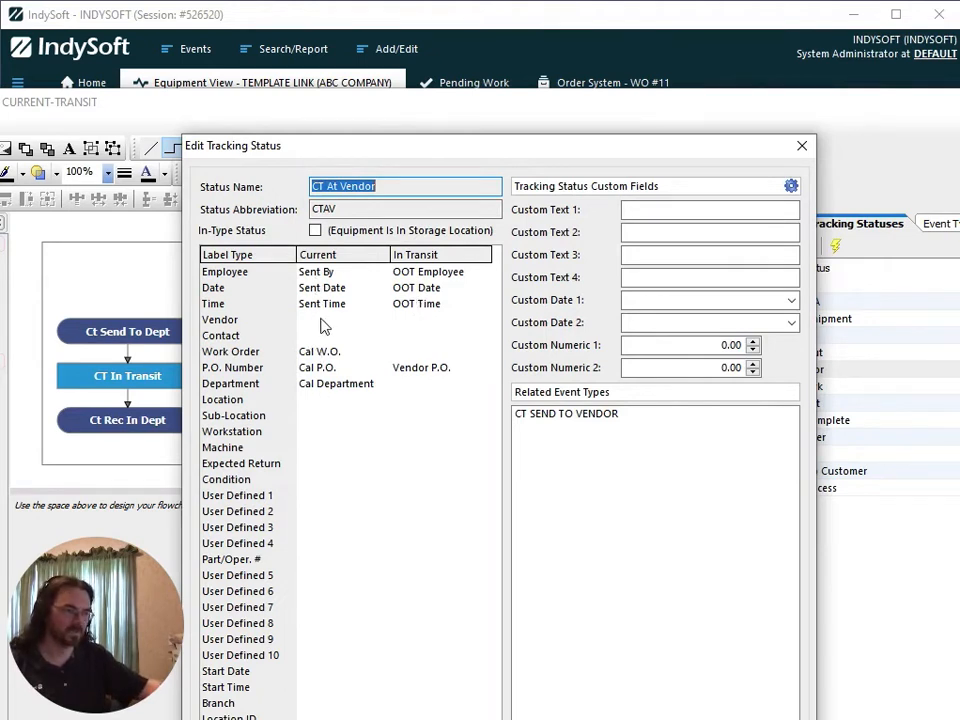
pyautogui.click(801, 146)
pyautogui.click(958, 102)
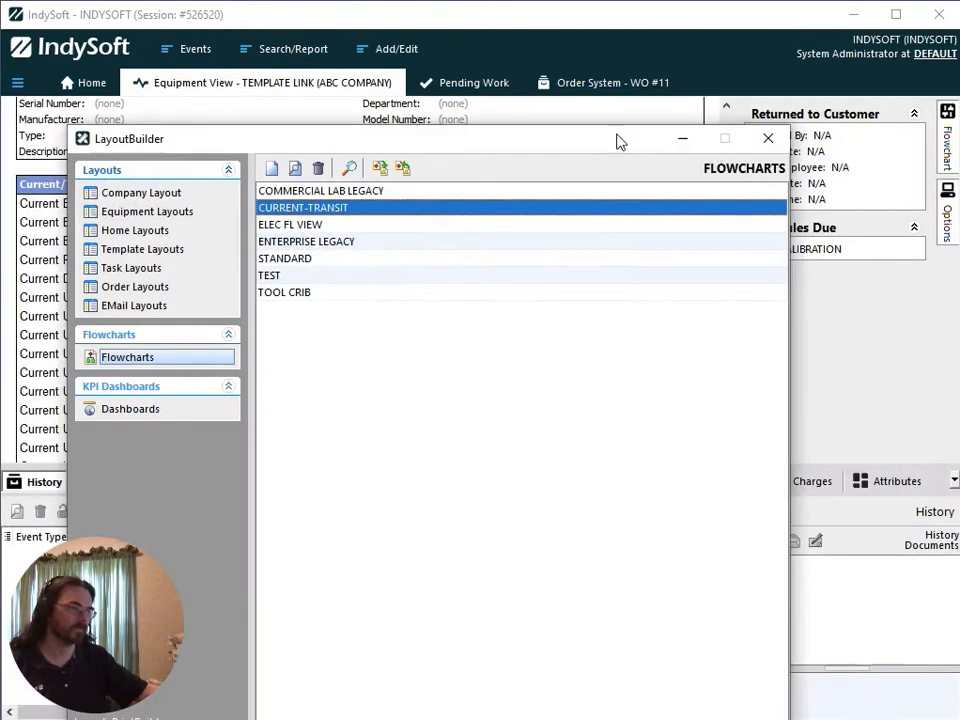
pyautogui.click(768, 138)
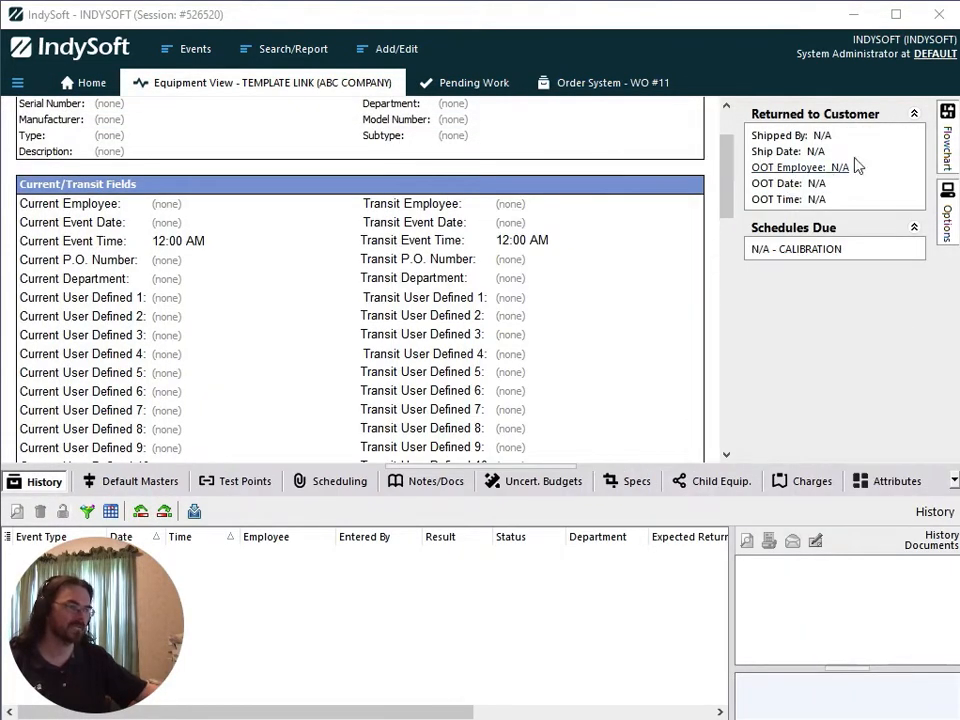
# Start a Ct Receive event for TEMPLATE LINK from the flowchart and fill in its P.O. number.
pyautogui.click(948, 145)
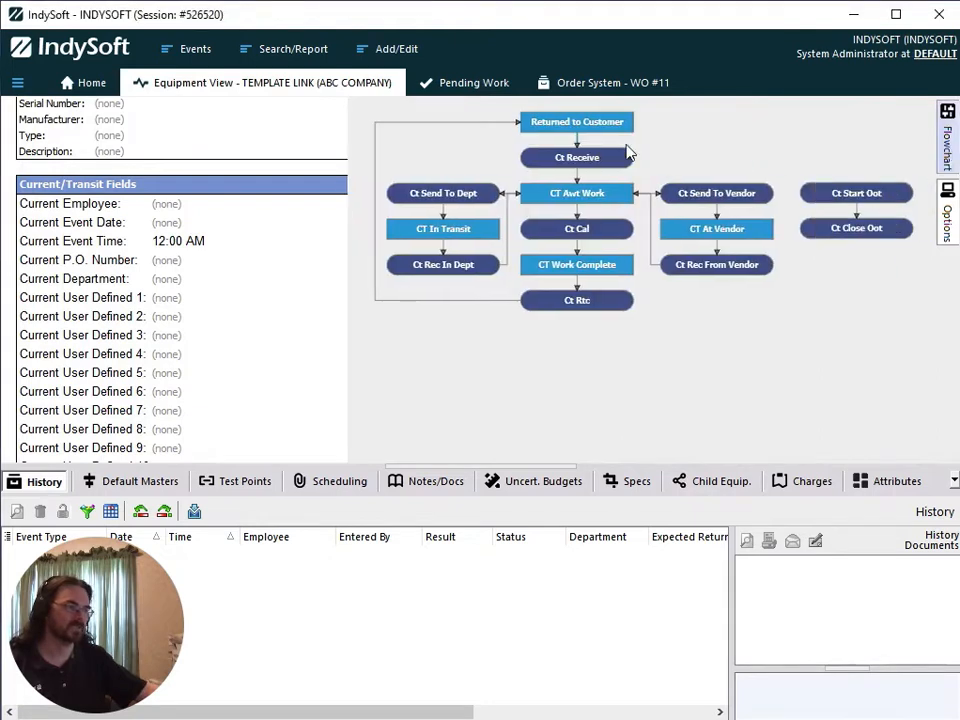
pyautogui.click(583, 160)
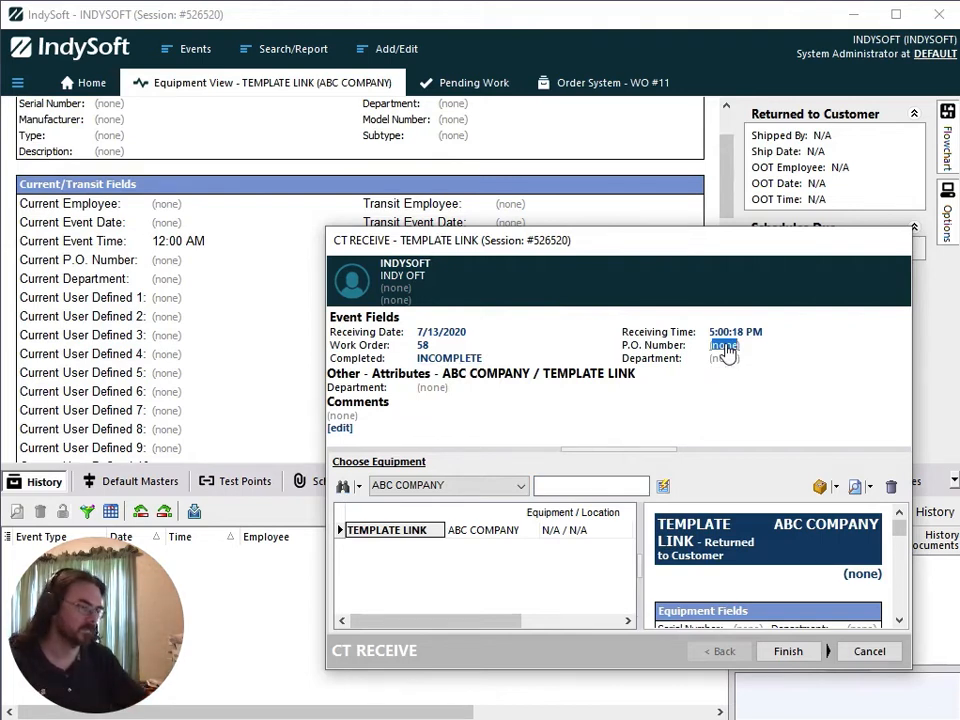
pyautogui.click(724, 346)
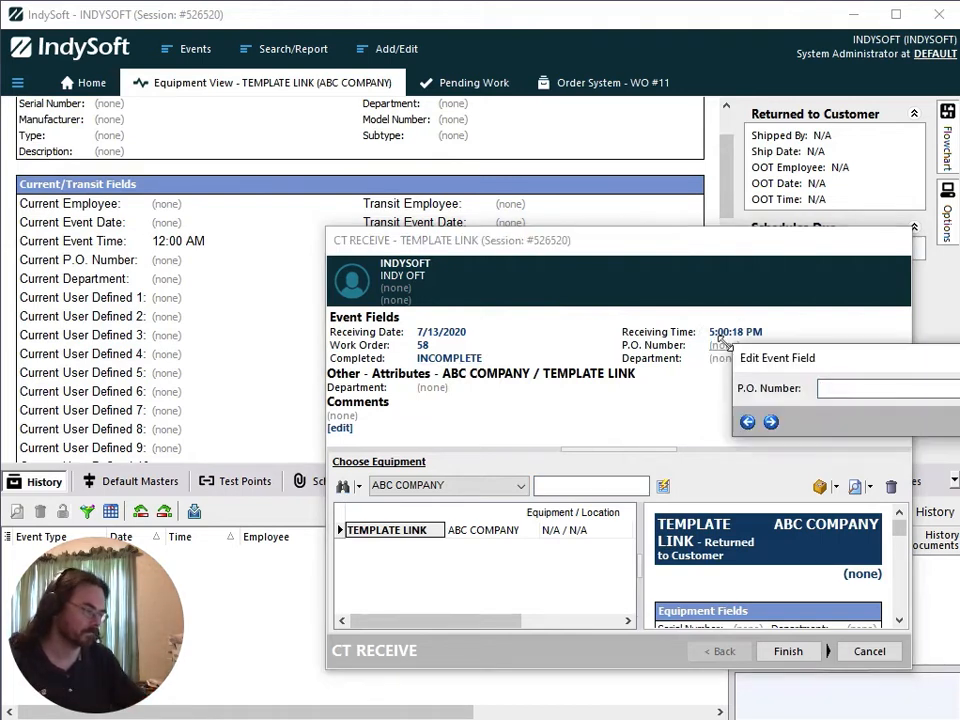
pyautogui.write('1234')
pyautogui.press('Return')
# Set the receive event's Department to ABC DEPT, finish the event, and review the record's current and transit fields.
pyautogui.click(722, 358)
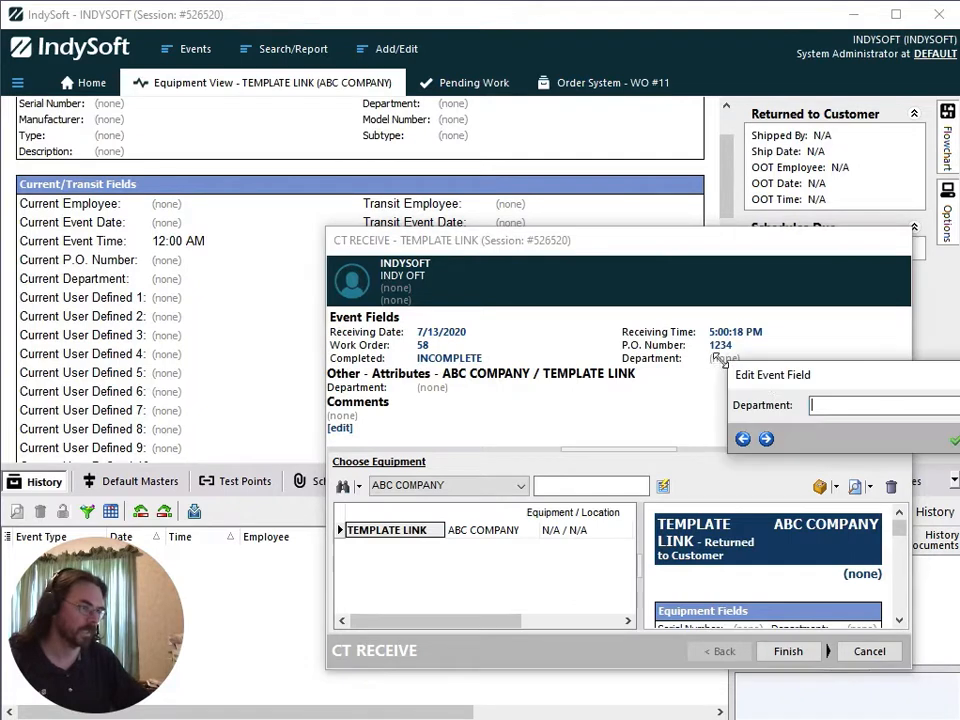
pyautogui.click(955, 406)
pyautogui.click(853, 423)
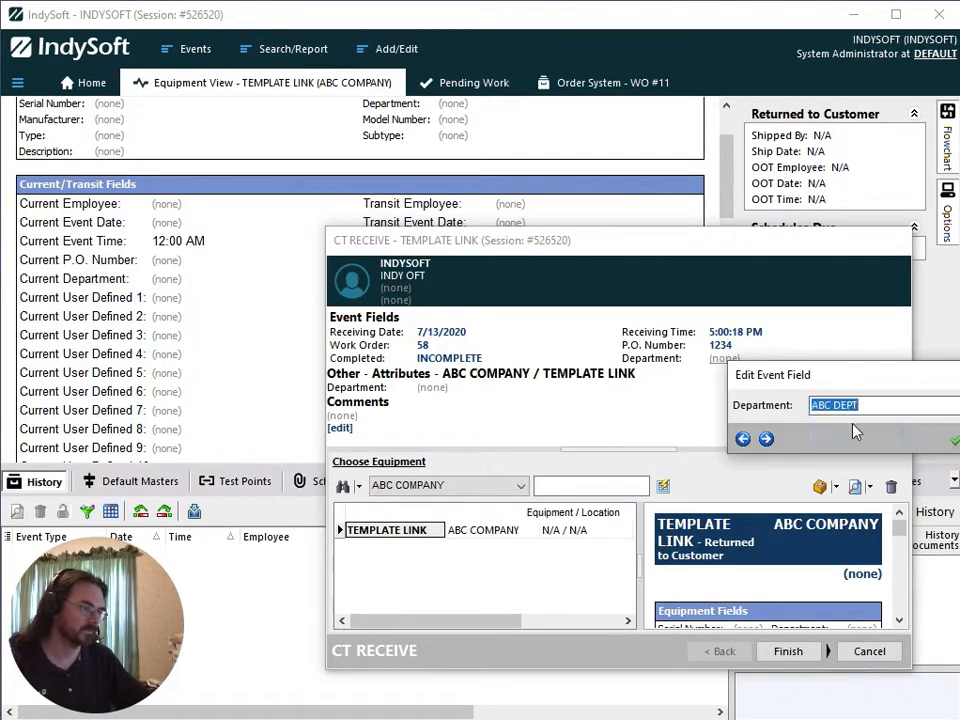
pyautogui.press('Return')
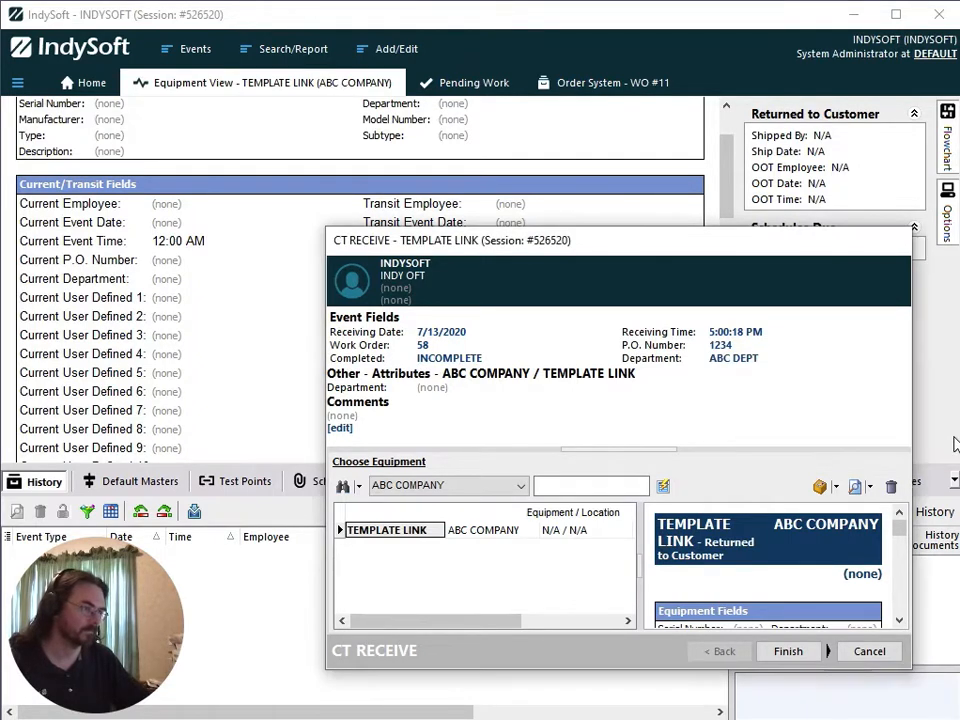
pyautogui.click(787, 652)
pyautogui.click(542, 465)
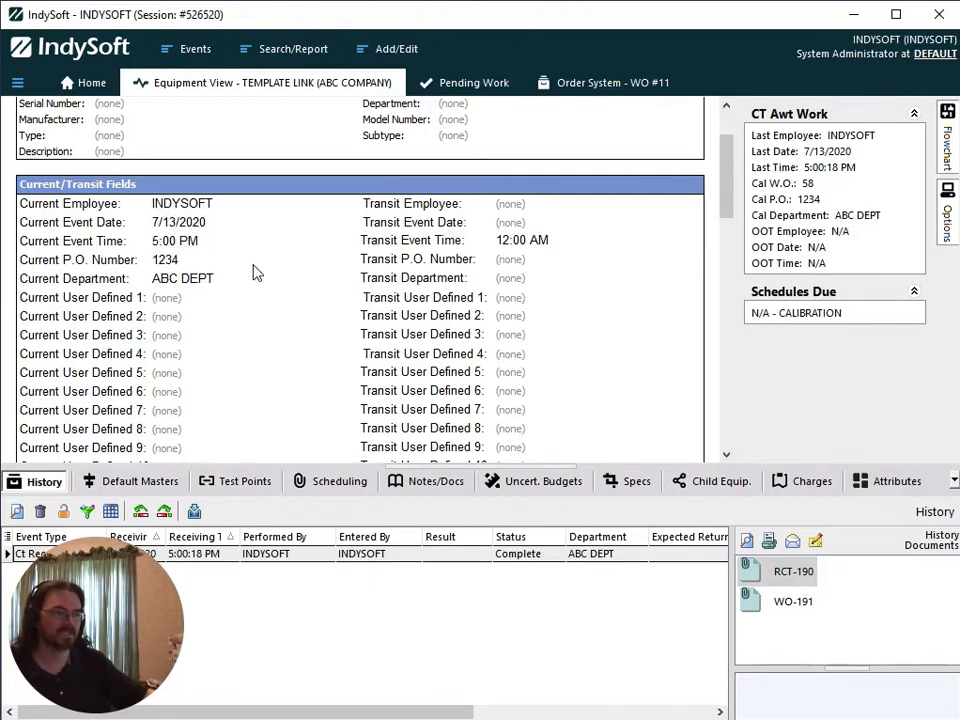
pyautogui.scroll(-6, 255, 272)
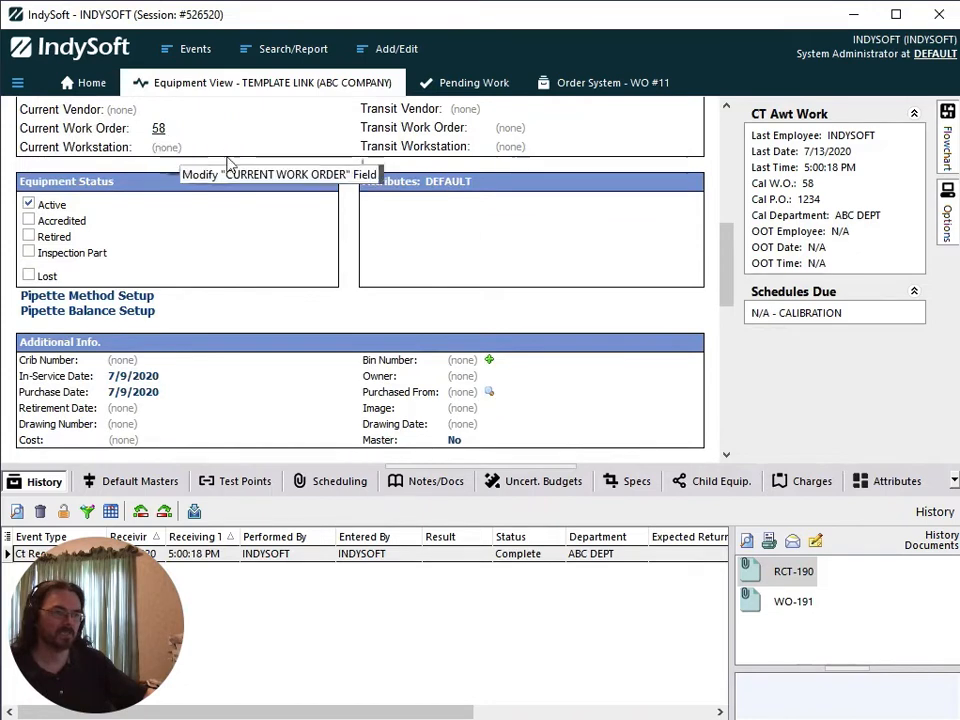
pyautogui.scroll(7, 264, 169)
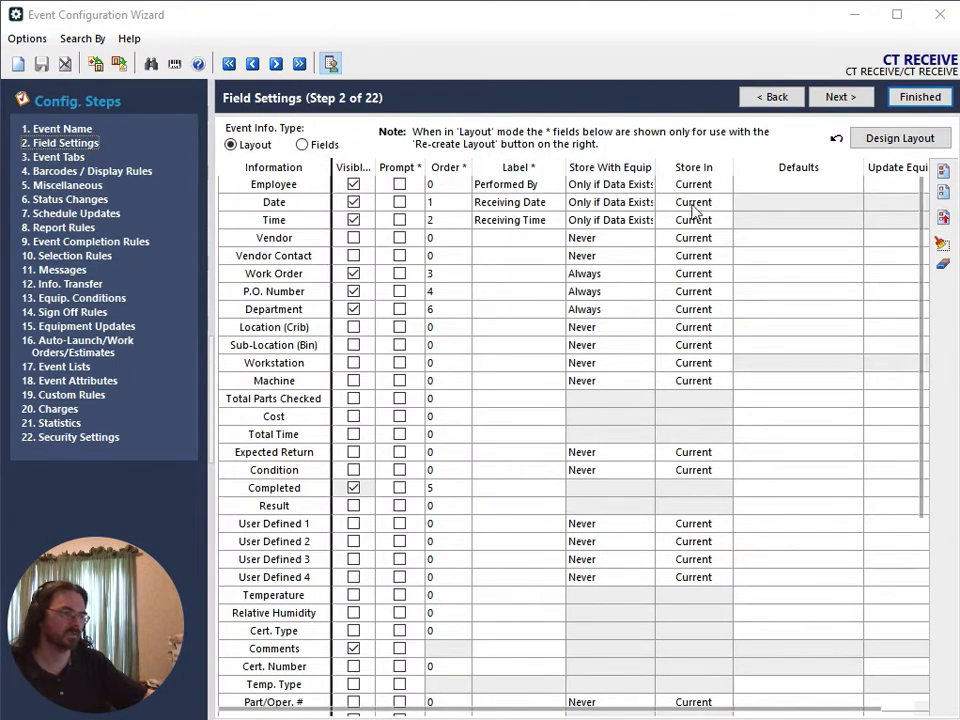
# Examine the Store With Equip and Store In choices for the Employee field in the CT RECEIVE event's Field Settings.
pyautogui.click(645, 185)
pyautogui.click(646, 186)
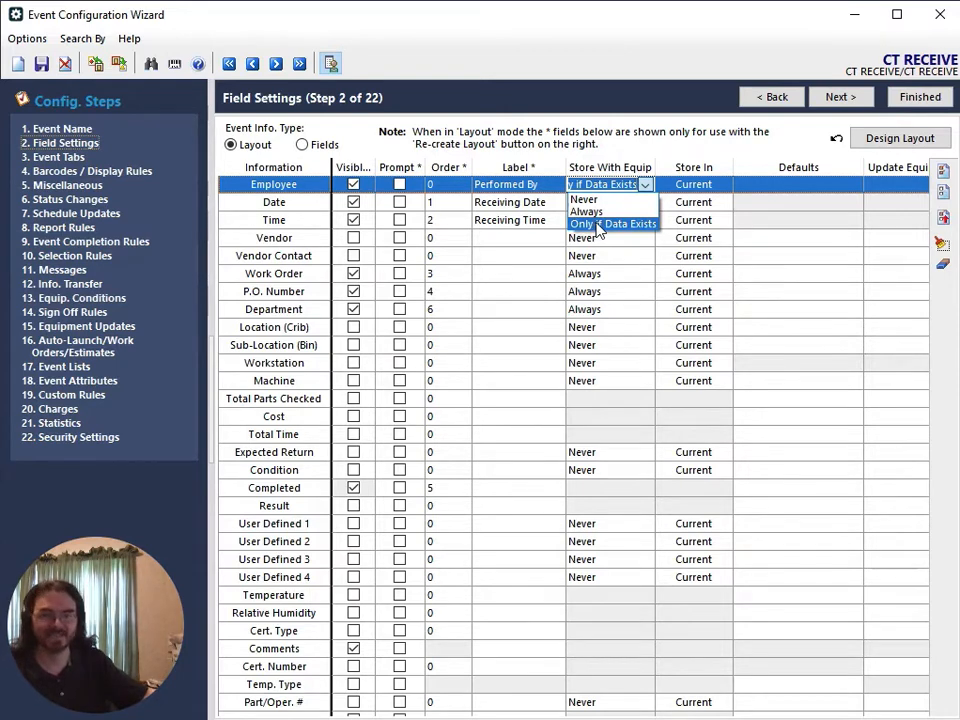
pyautogui.click(696, 186)
pyautogui.click(723, 186)
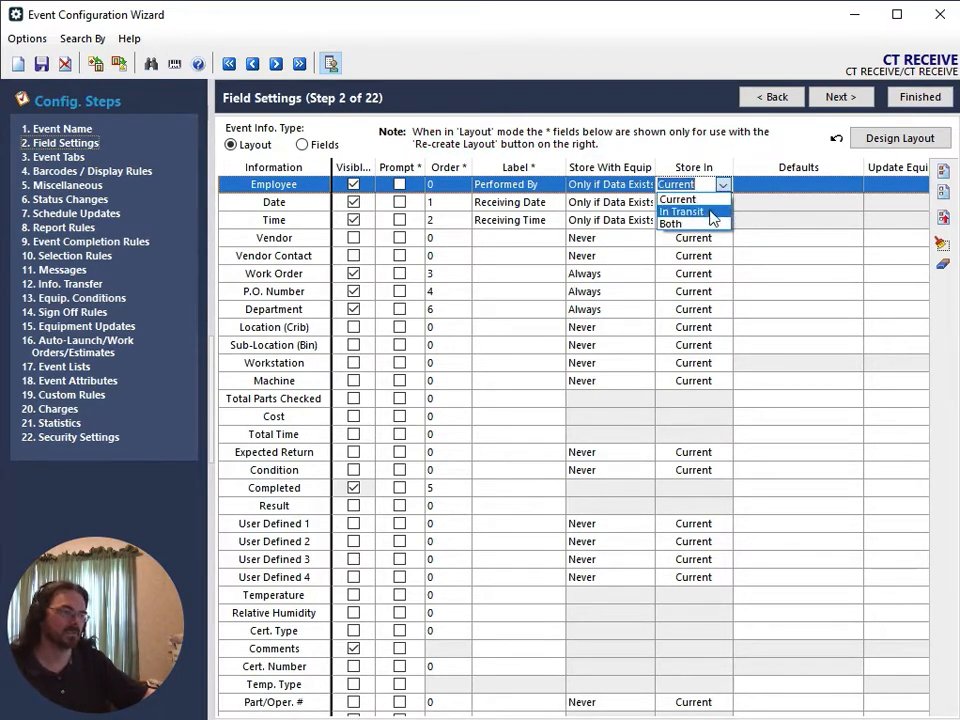
pyautogui.click(643, 86)
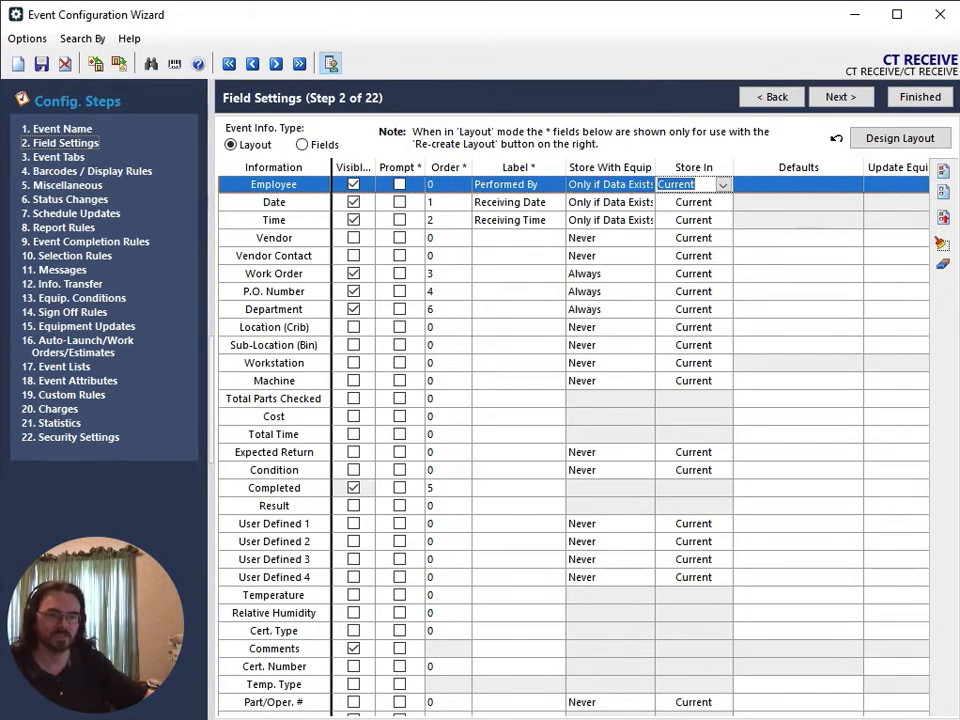
pyautogui.press('Escape')
pyautogui.click(651, 470)
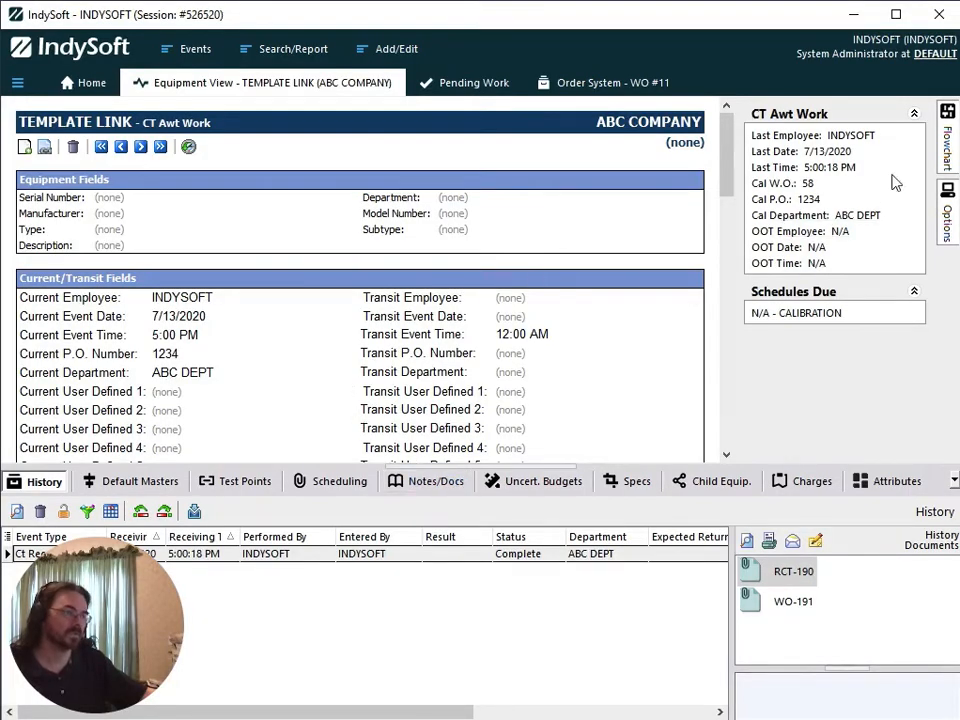
# Record a Ct Send To Vendor event with a vendor P.O. number, checking its field settings in the Event Configuration Wizard before finishing.
pyautogui.click(948, 148)
pyautogui.click(708, 193)
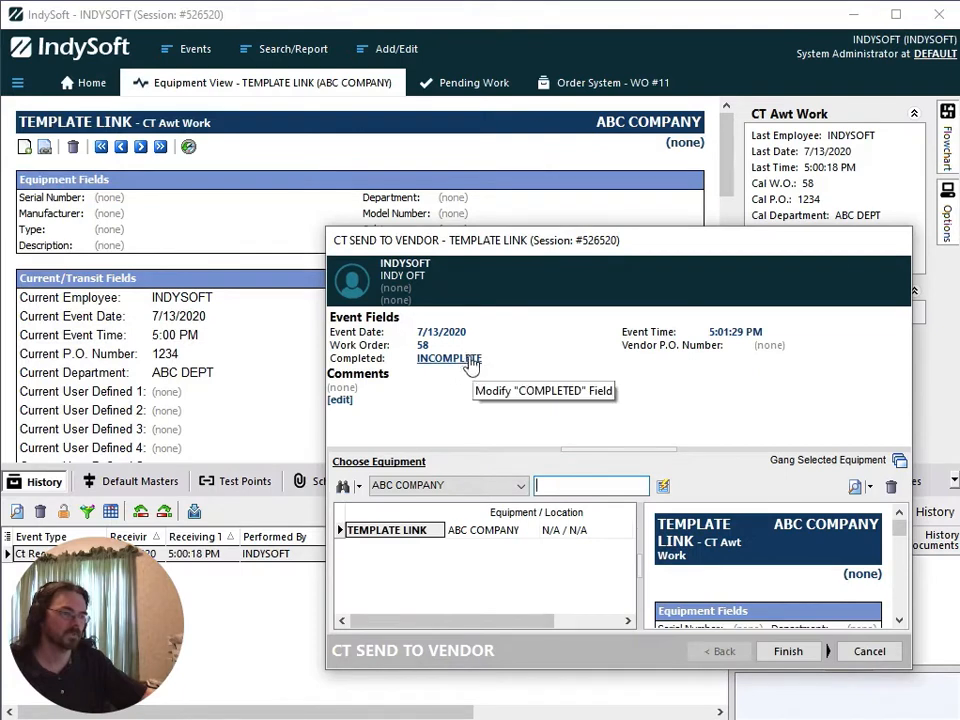
pyautogui.click(772, 347)
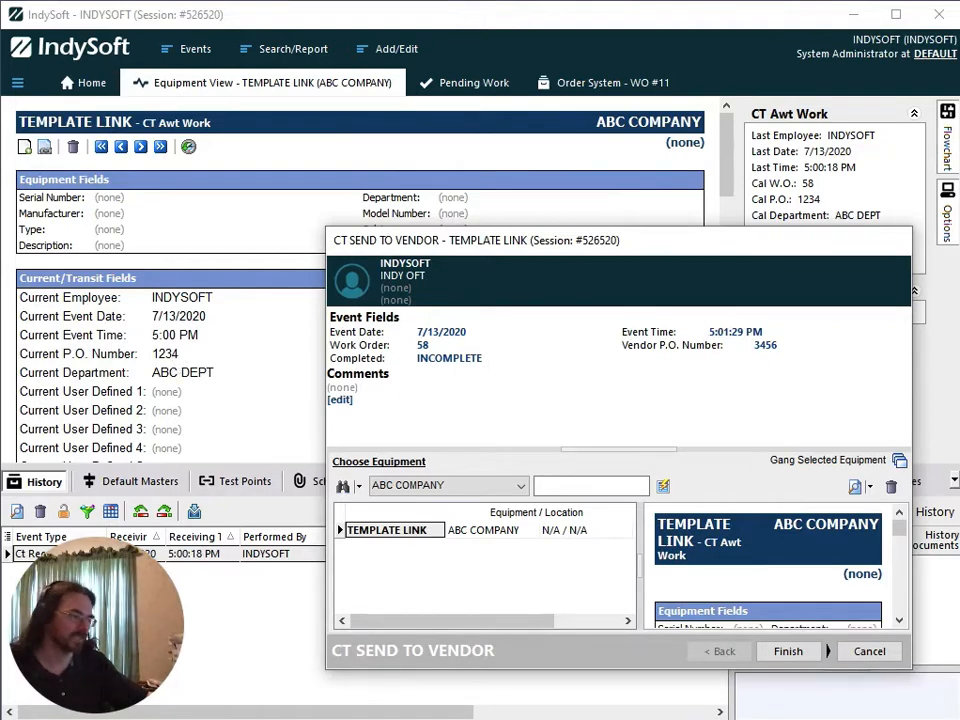
pyautogui.hotkey('alt', 'Tab')
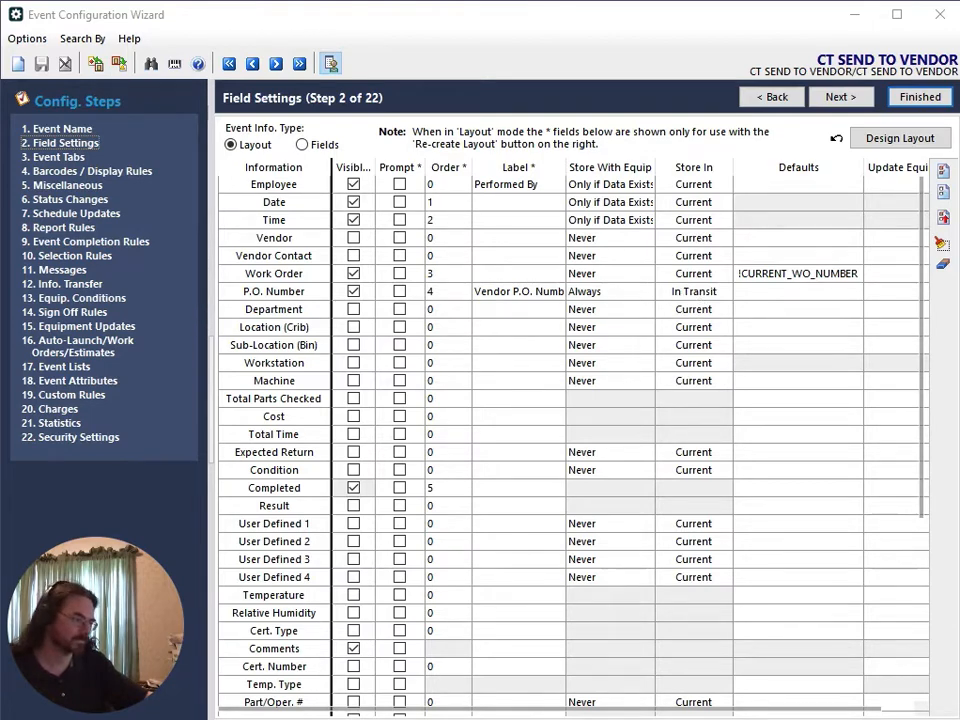
pyautogui.hotkey('alt', 'Tab')
pyautogui.click(791, 651)
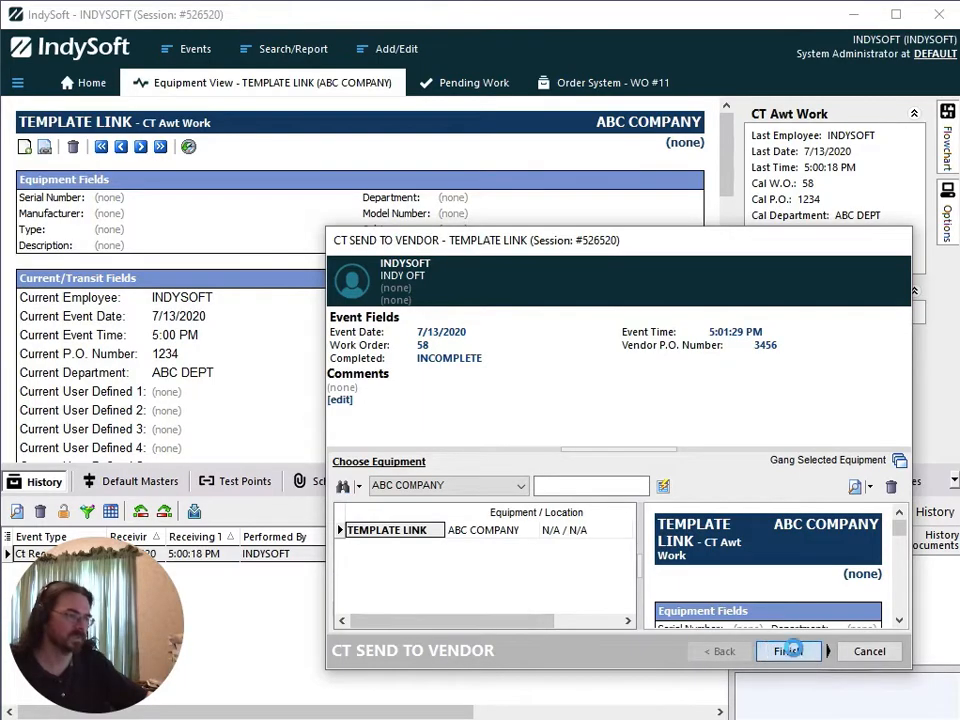
pyautogui.click(544, 467)
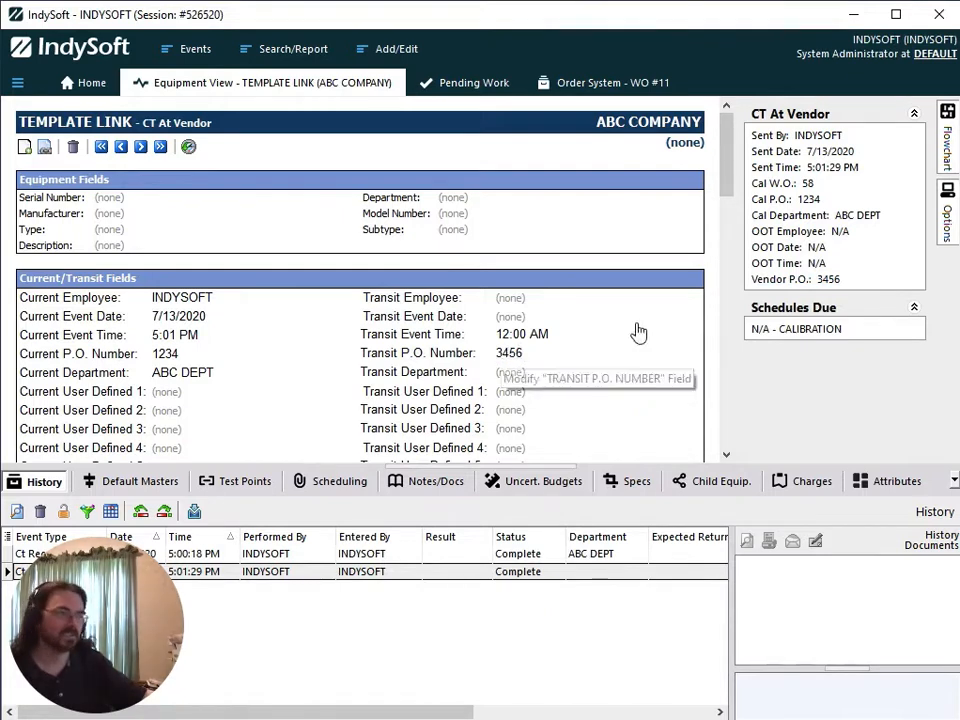
# Record a Ct Rec From Vendor event for TEMPLATE LINK from the flowchart and mark it as complete.
pyautogui.click(947, 145)
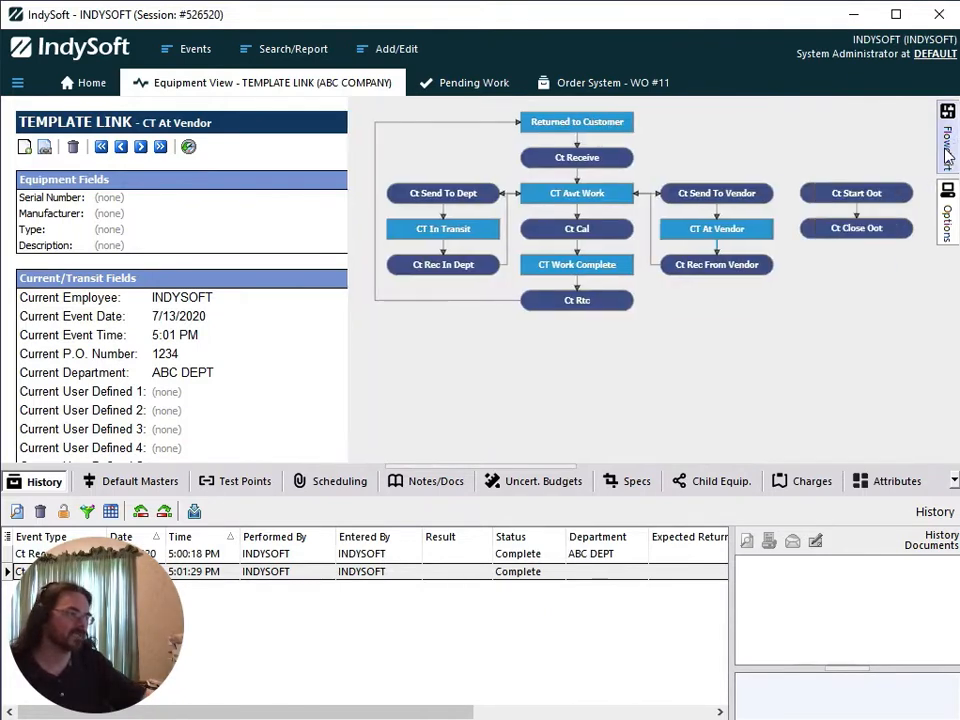
pyautogui.click(714, 264)
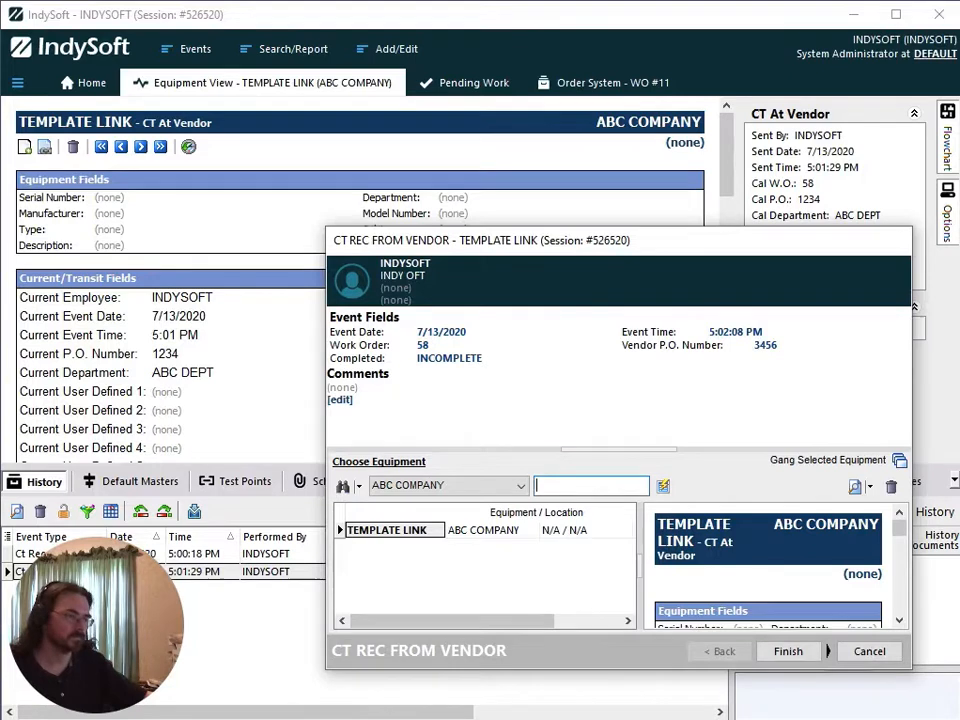
pyautogui.click(789, 652)
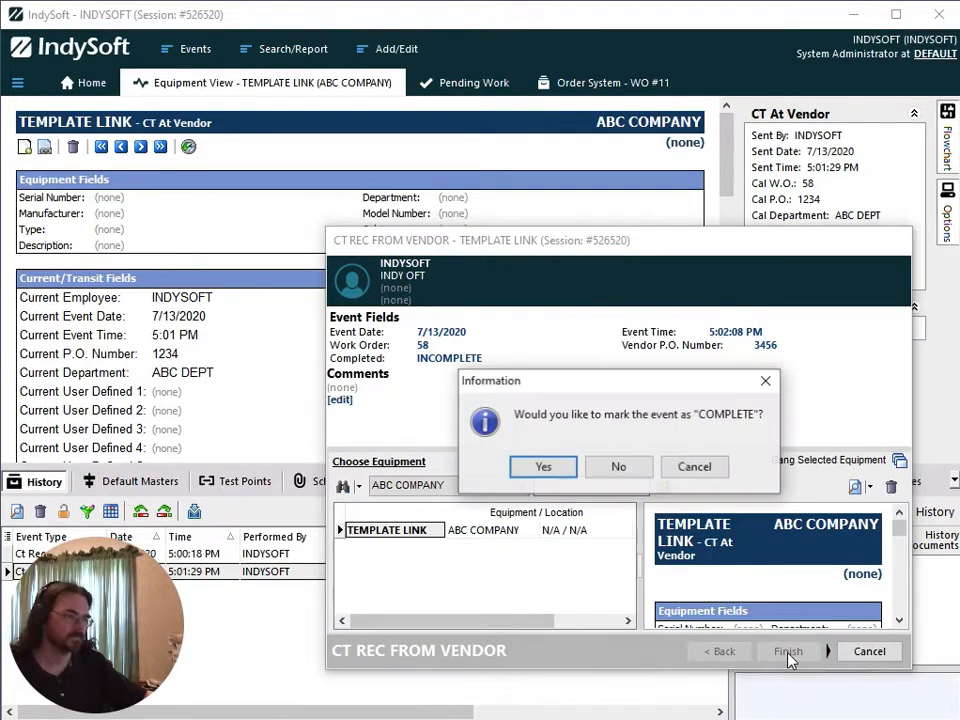
pyautogui.click(548, 467)
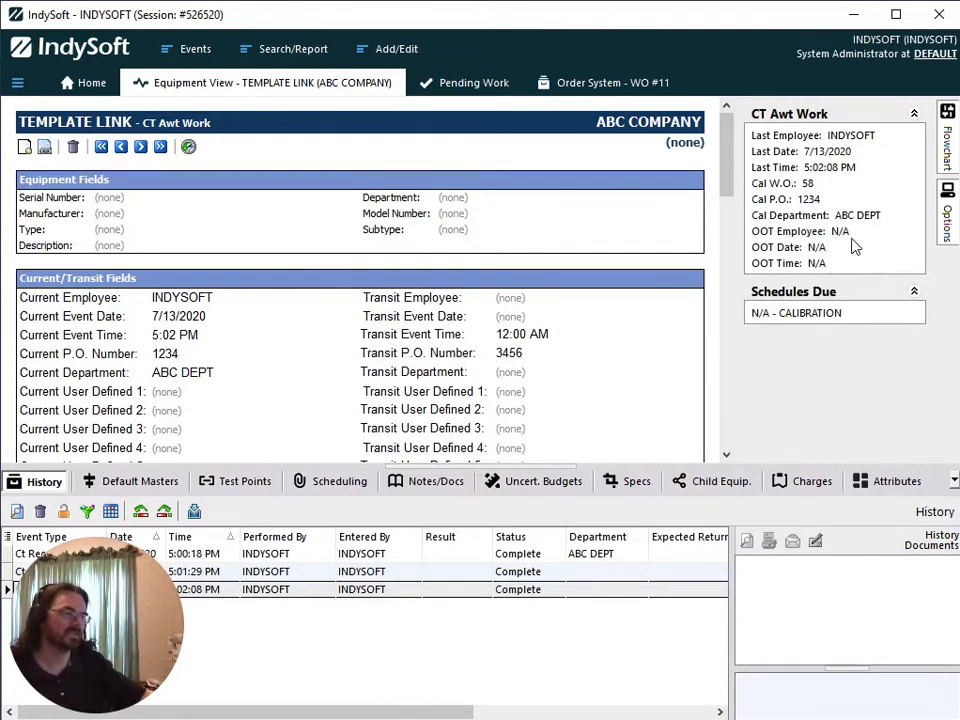
# Record a Ct Send To Dept event with To Dept set to BCD DEPT and mark it as complete.
pyautogui.click(948, 142)
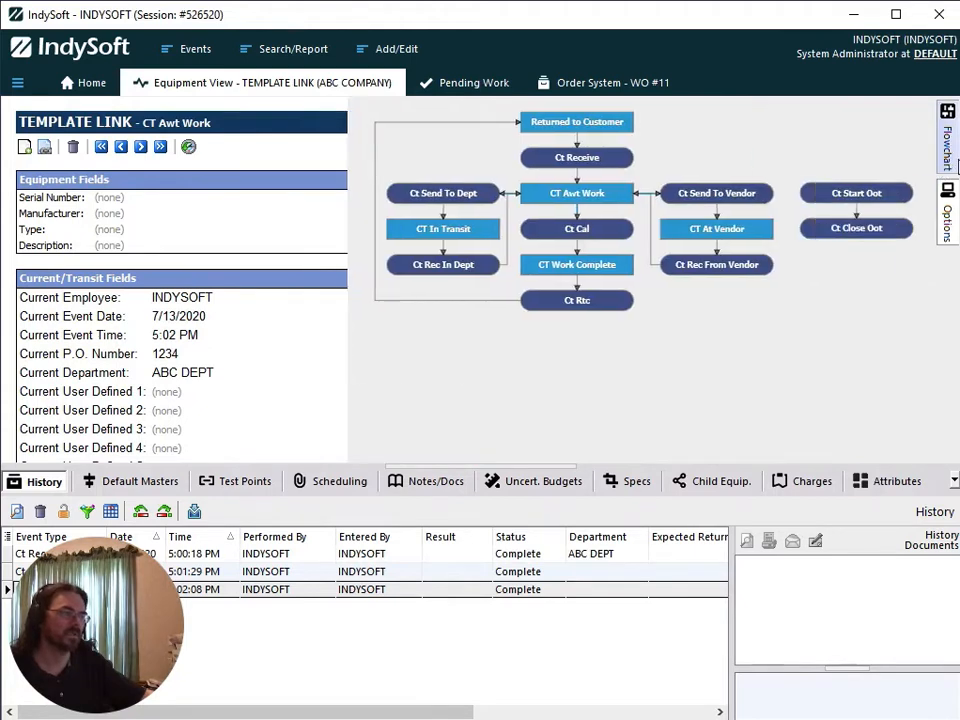
pyautogui.click(440, 197)
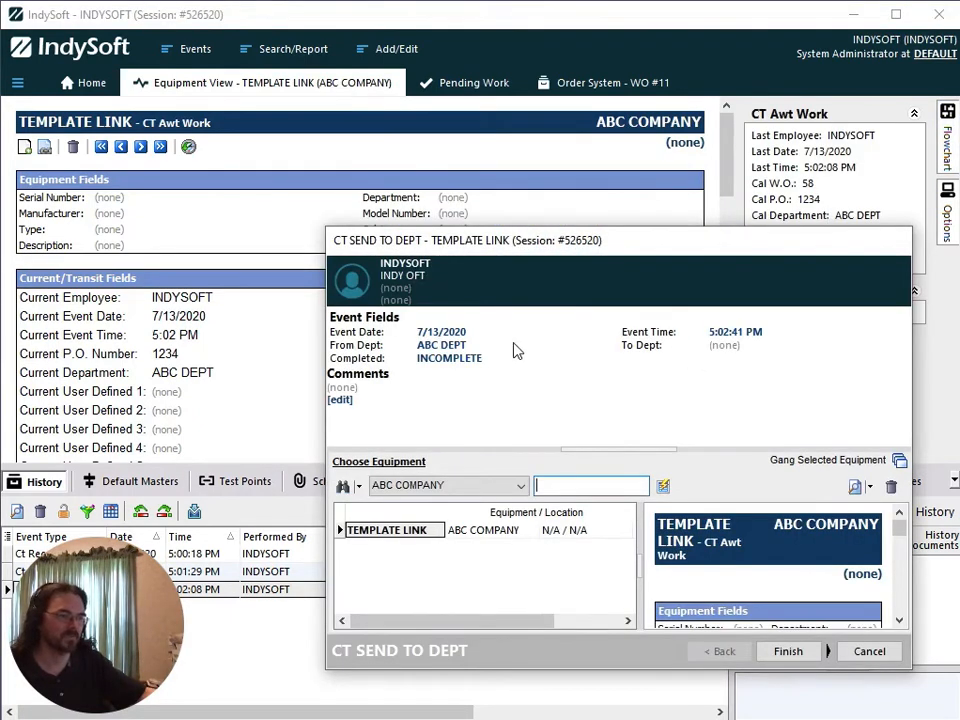
pyautogui.click(729, 345)
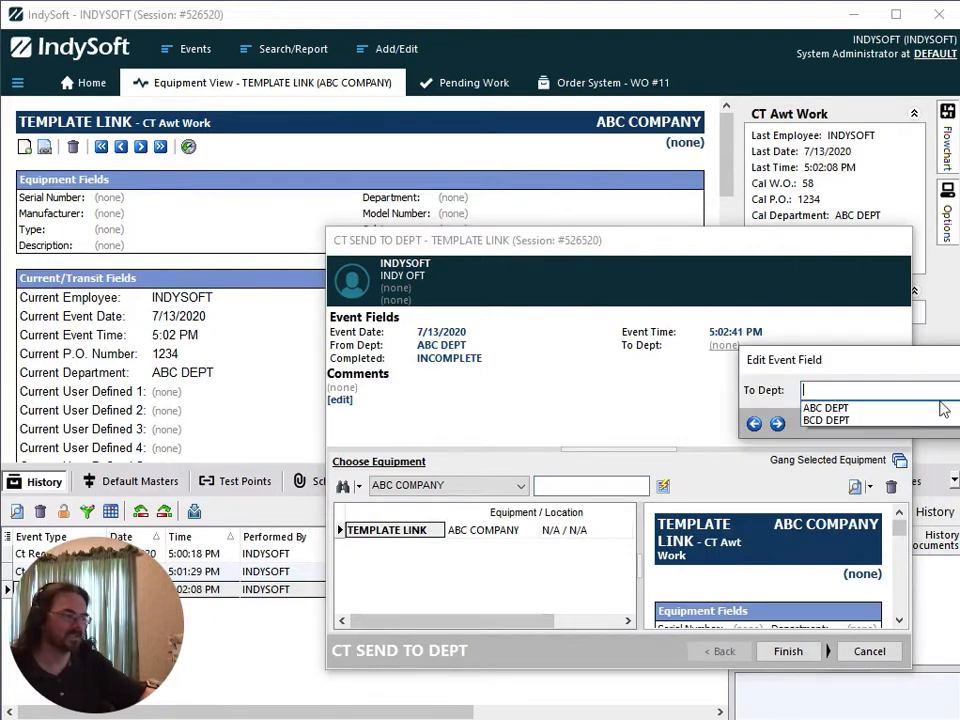
pyautogui.click(838, 420)
pyautogui.press('Return')
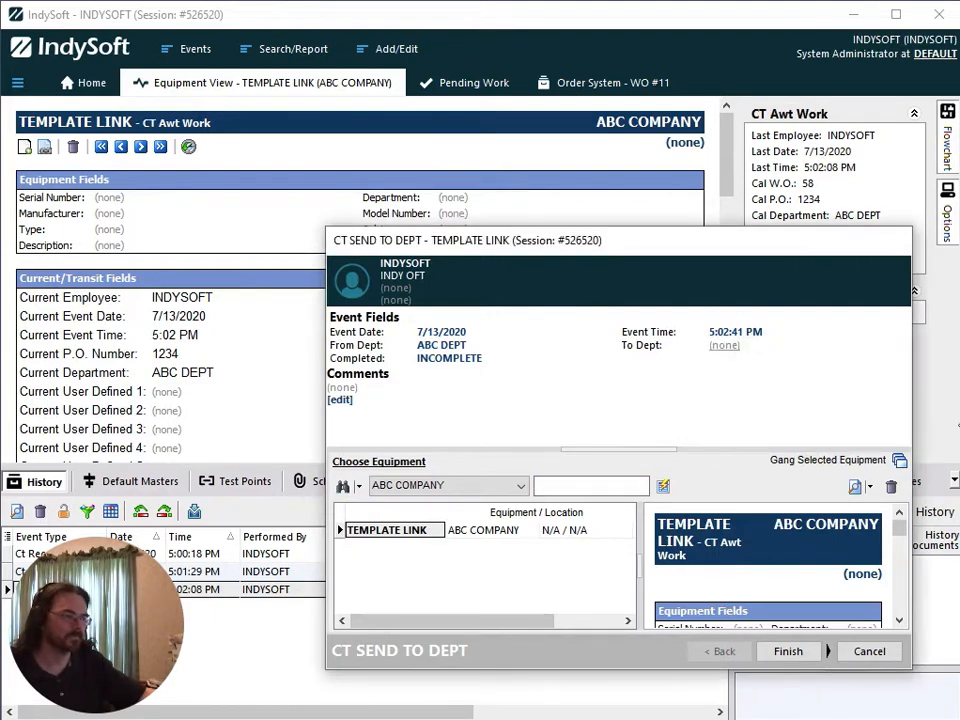
pyautogui.click(790, 658)
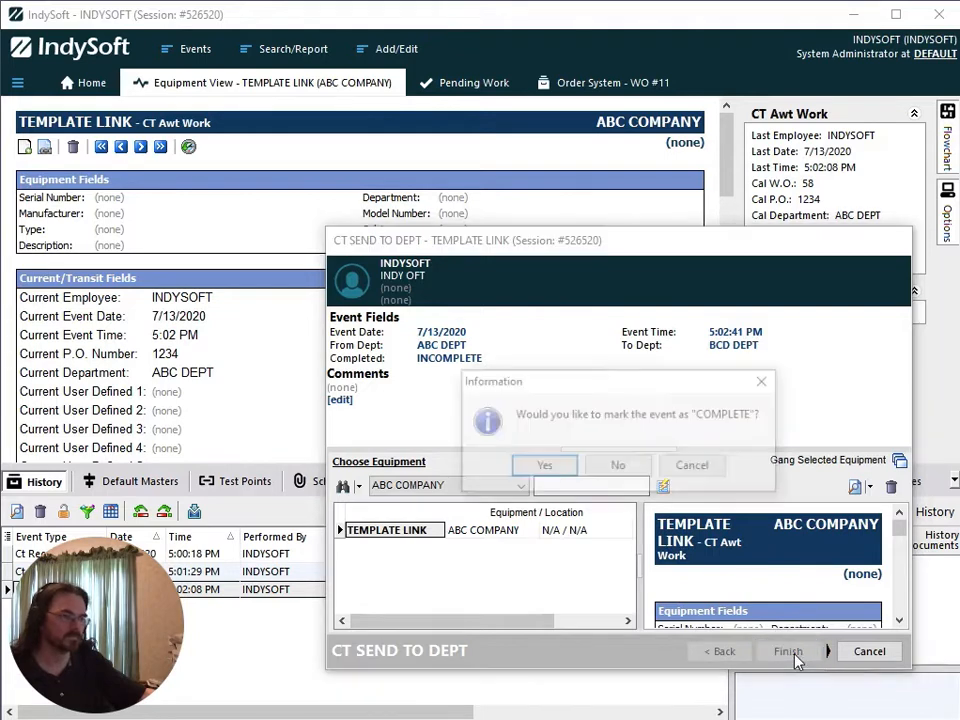
pyautogui.click(541, 465)
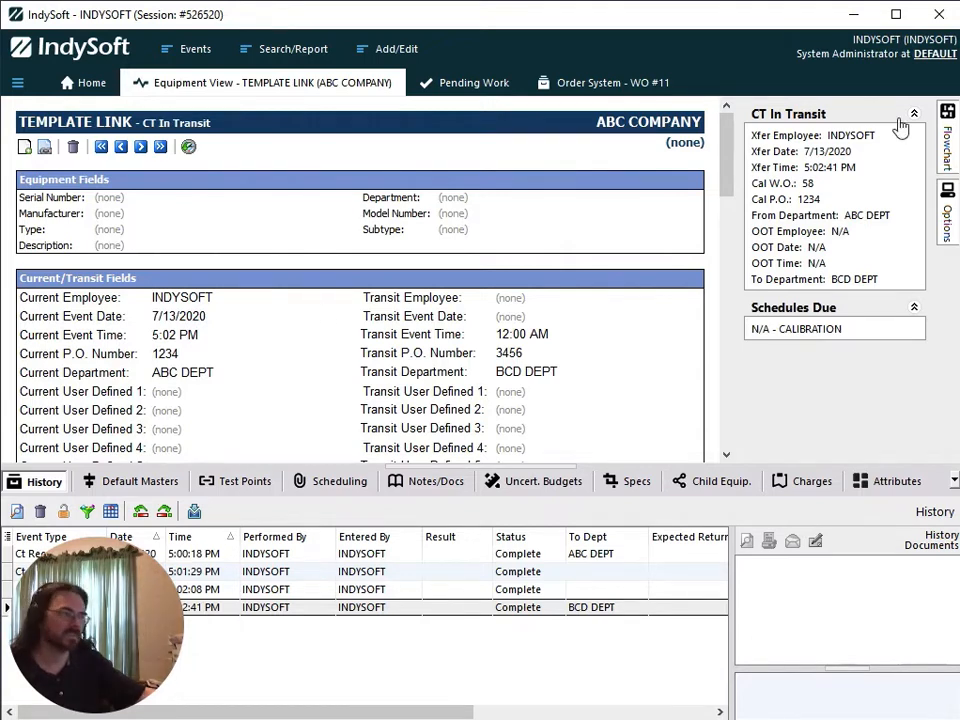
# Record a Ct Rec In Dept event for TEMPLATE LINK from the flowchart and mark it as complete.
pyautogui.click(947, 140)
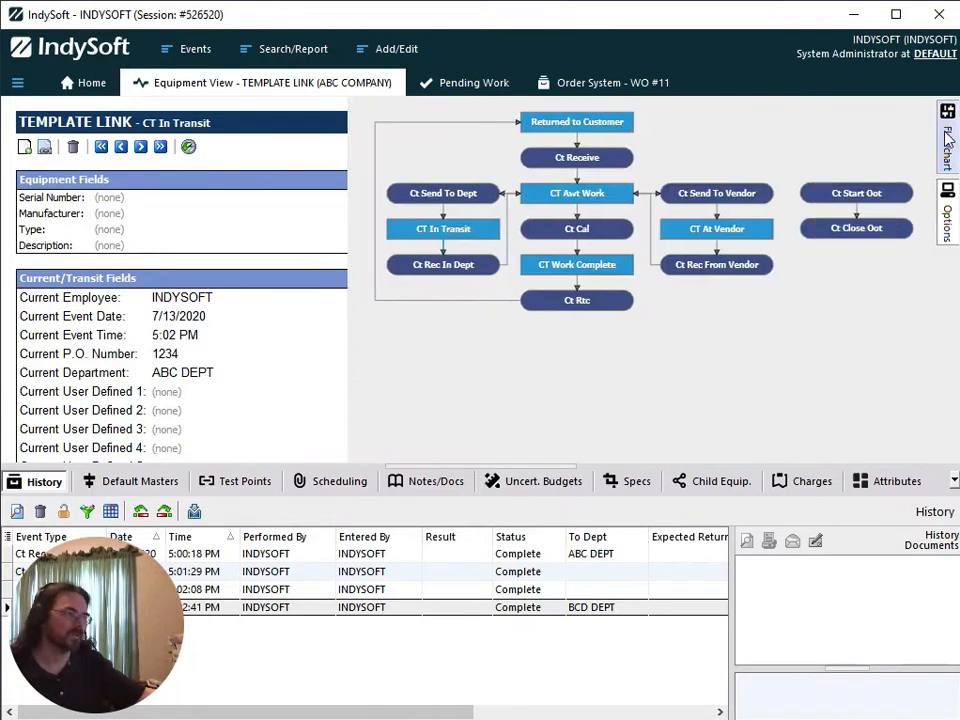
pyautogui.click(444, 263)
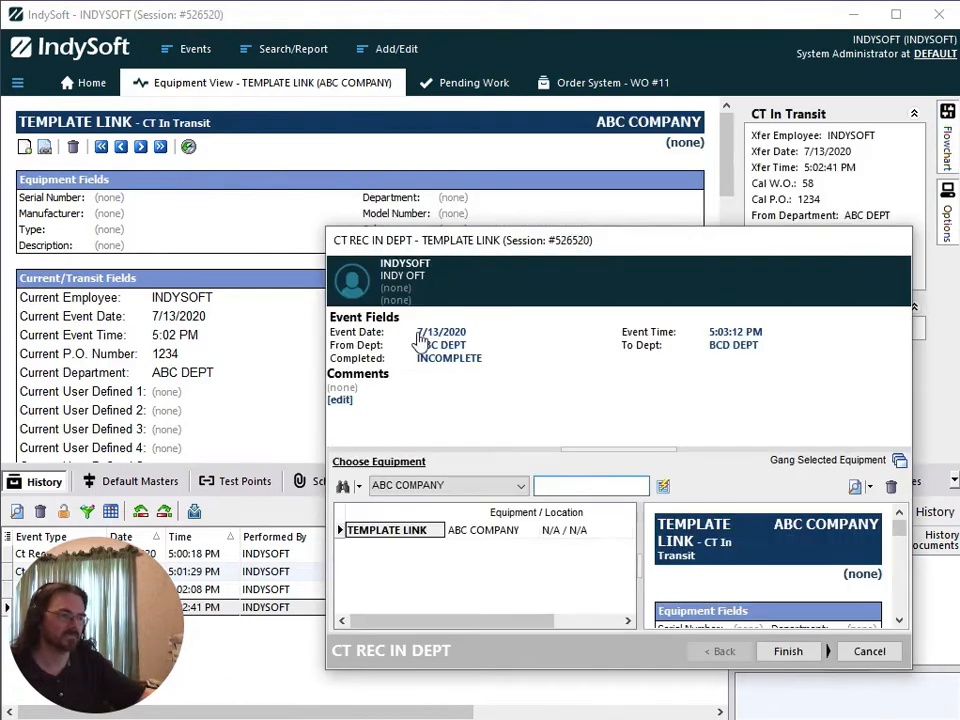
pyautogui.click(787, 652)
pyautogui.click(547, 469)
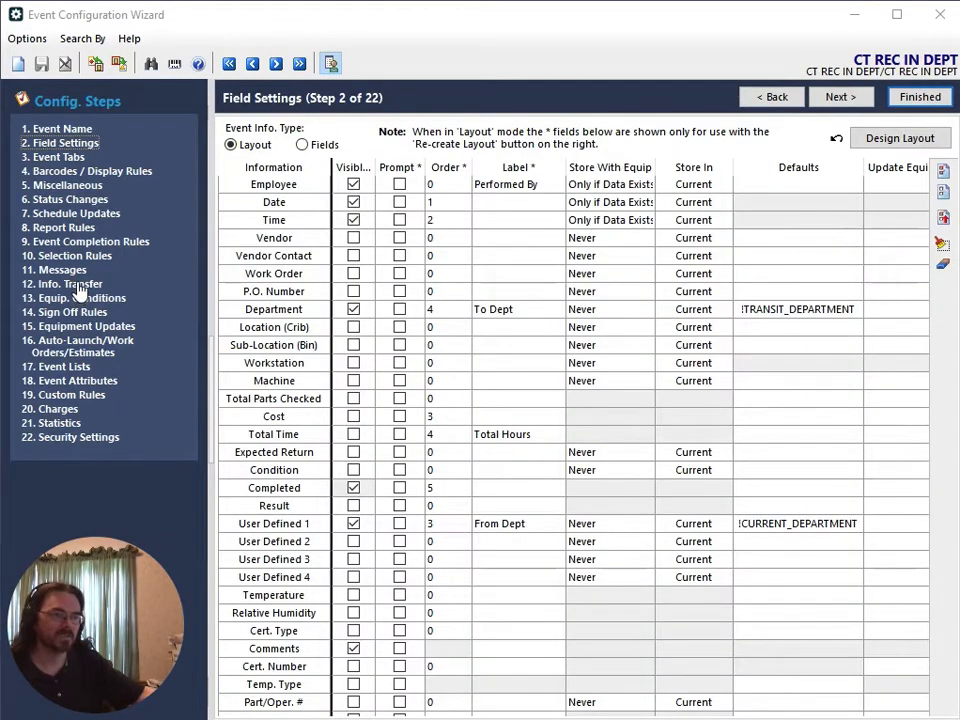
# Examine the Transit Department transfer rule in CT REC IN DEPT's Info. Transfer settings, discard any changes, and return to the equipment record.
pyautogui.click(79, 285)
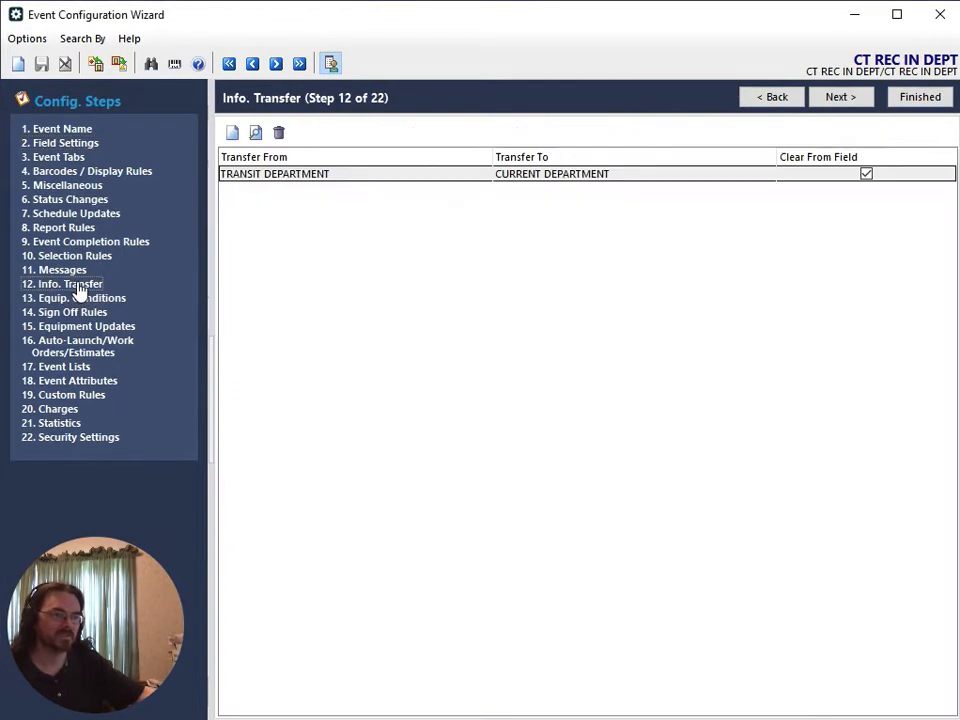
pyautogui.click(333, 183)
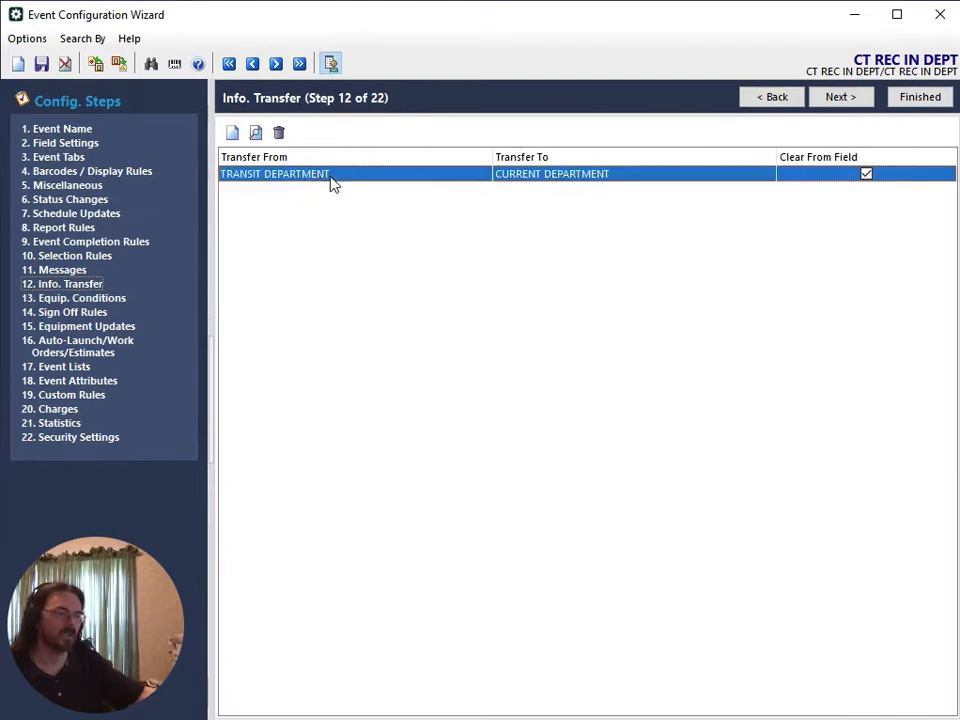
pyautogui.doubleClick(333, 183)
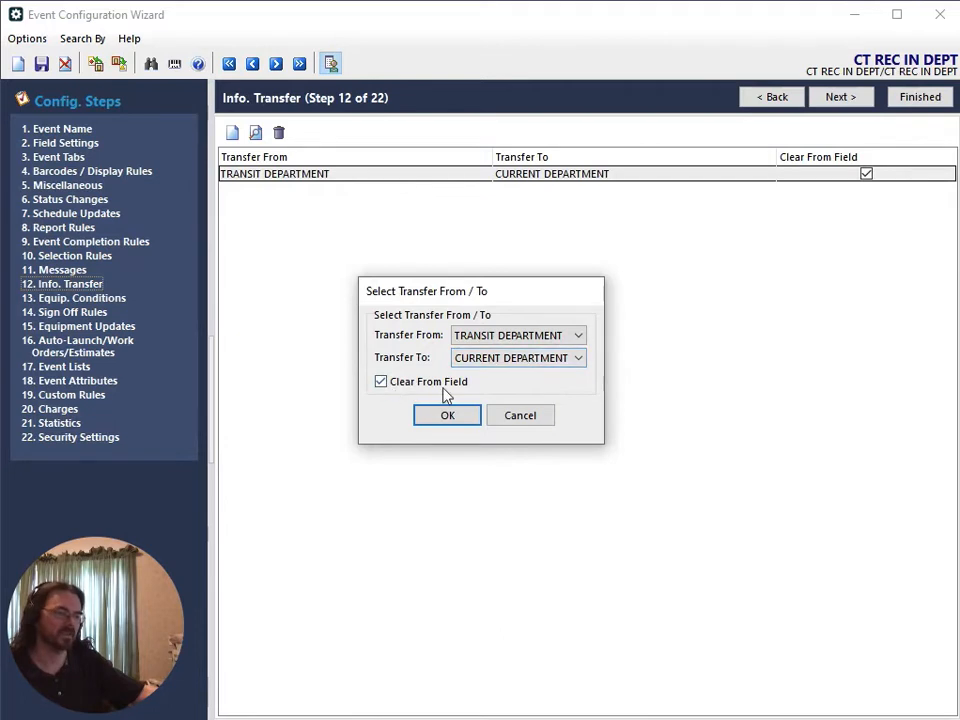
pyautogui.click(531, 418)
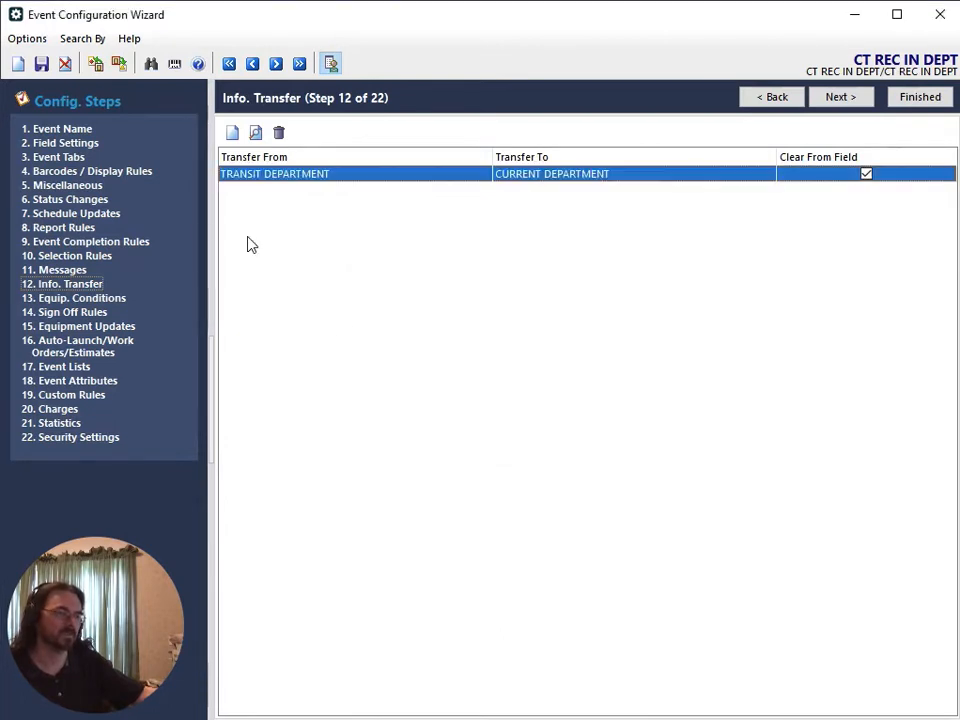
pyautogui.click(64, 65)
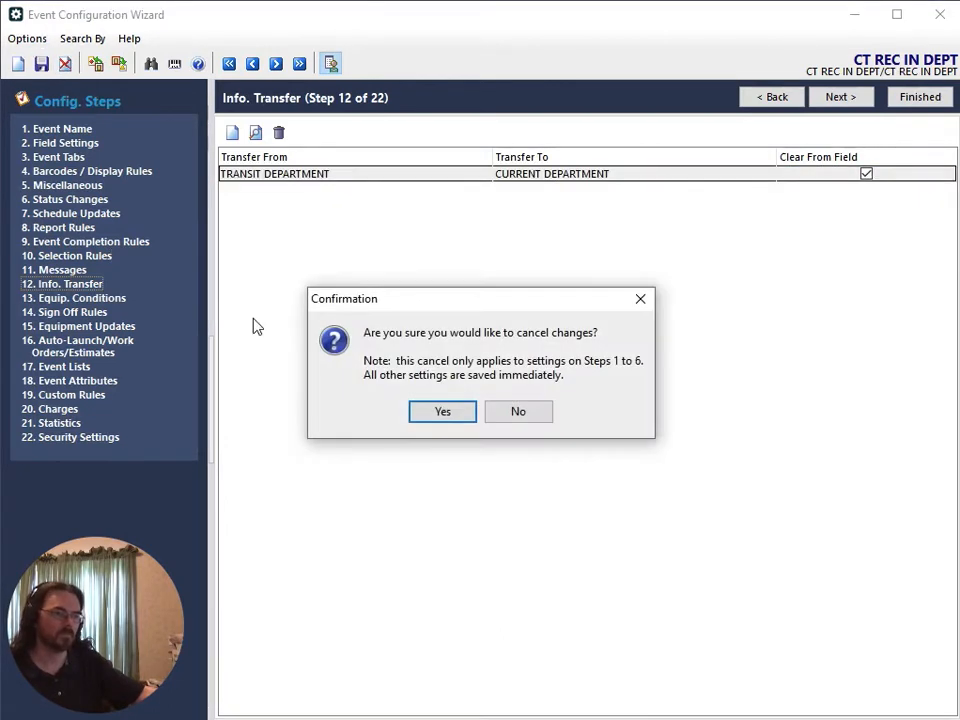
pyautogui.click(443, 412)
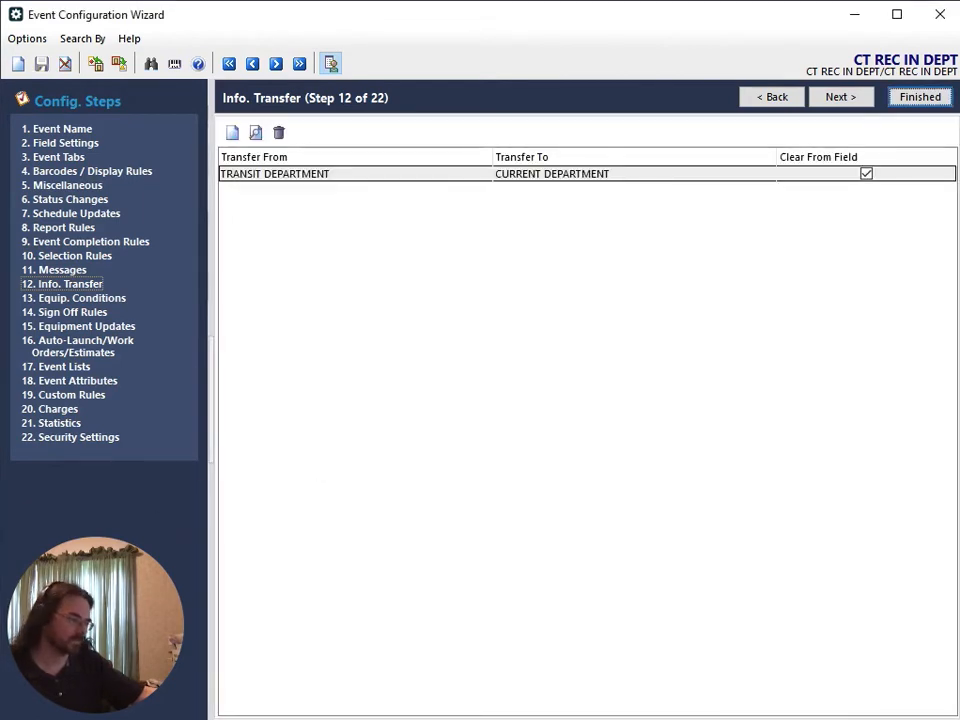
pyautogui.hotkey('alt', 'Tab')
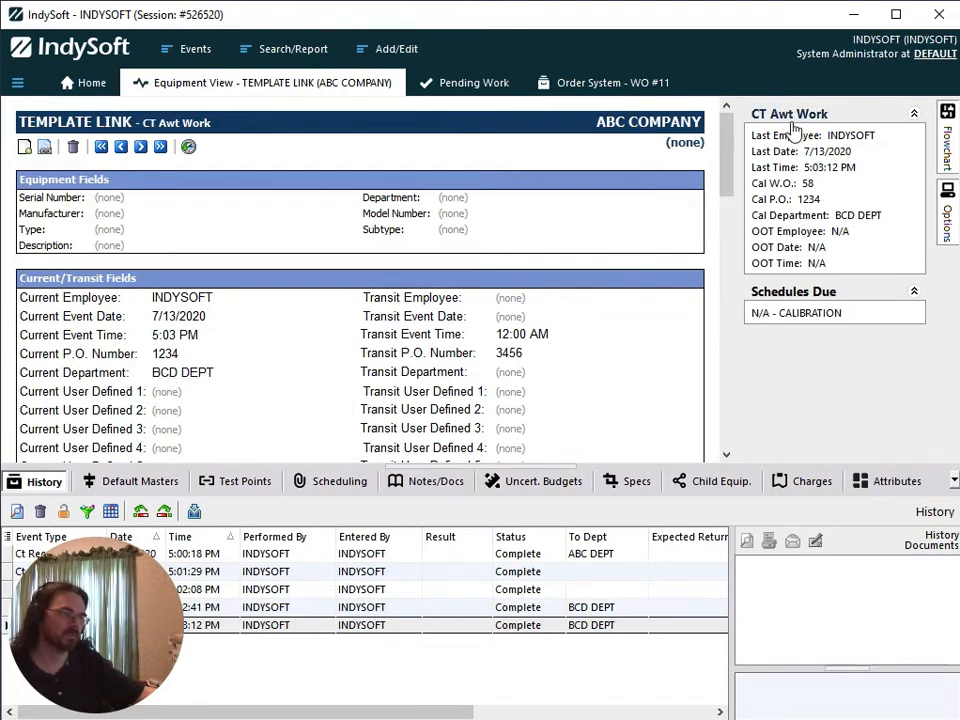
# Start a Ct Cal event for TEMPLATE LINK and set its Vendor to ABC COMPANY in the event information.
pyautogui.click(954, 146)
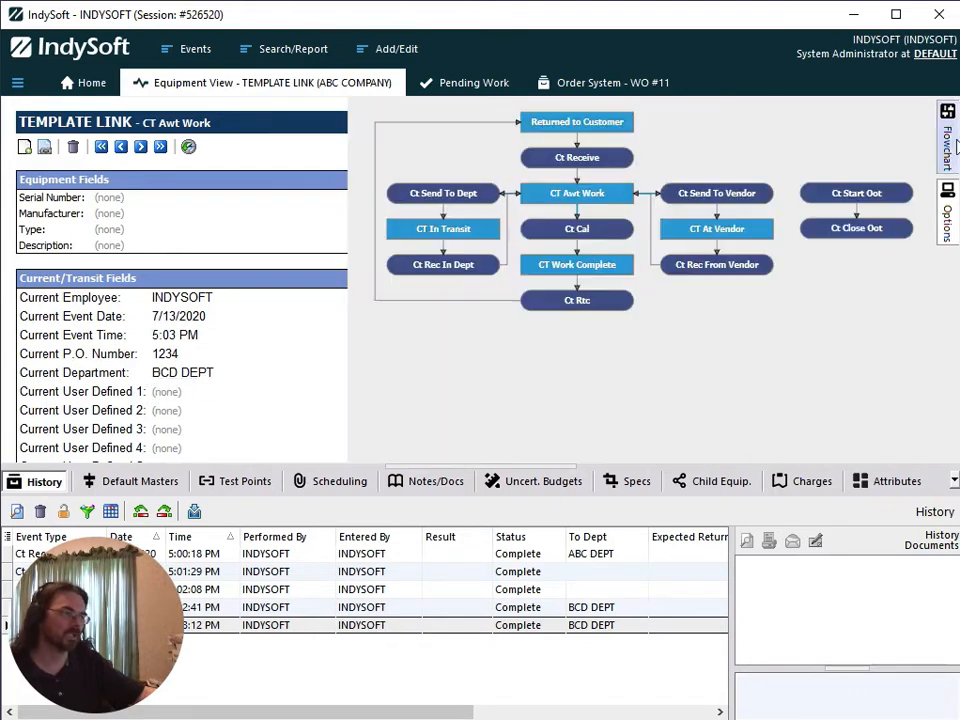
pyautogui.click(612, 230)
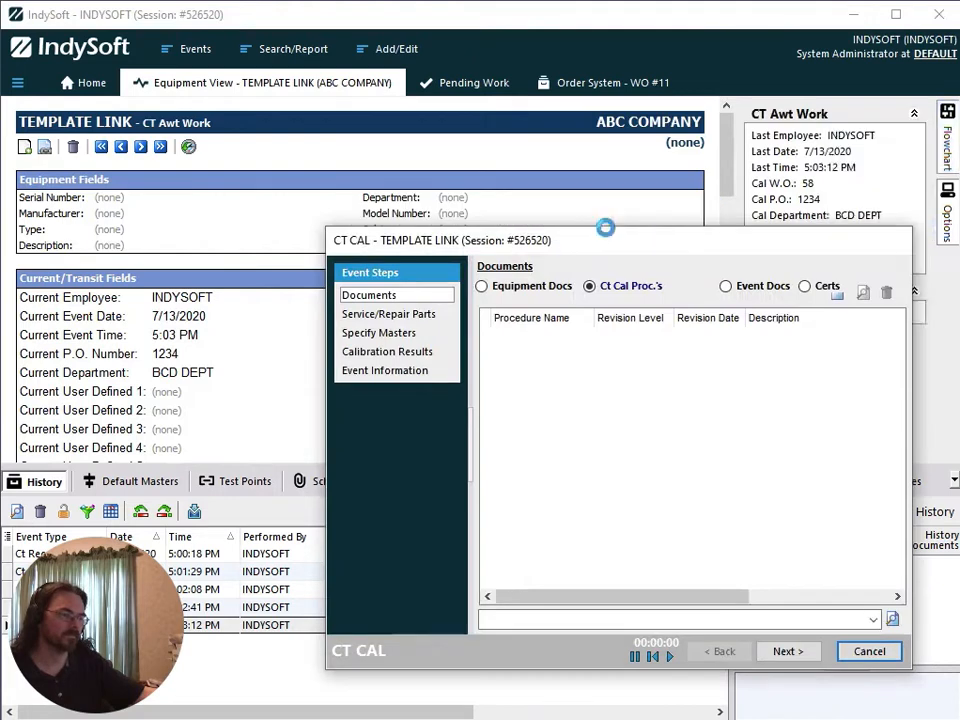
pyautogui.click(418, 372)
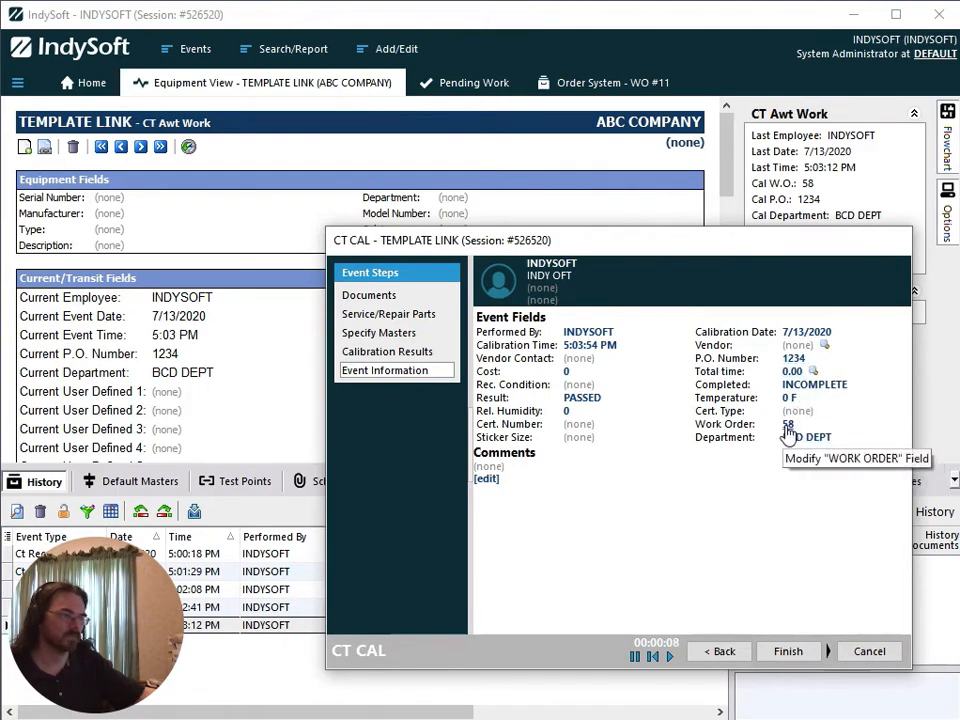
pyautogui.click(798, 346)
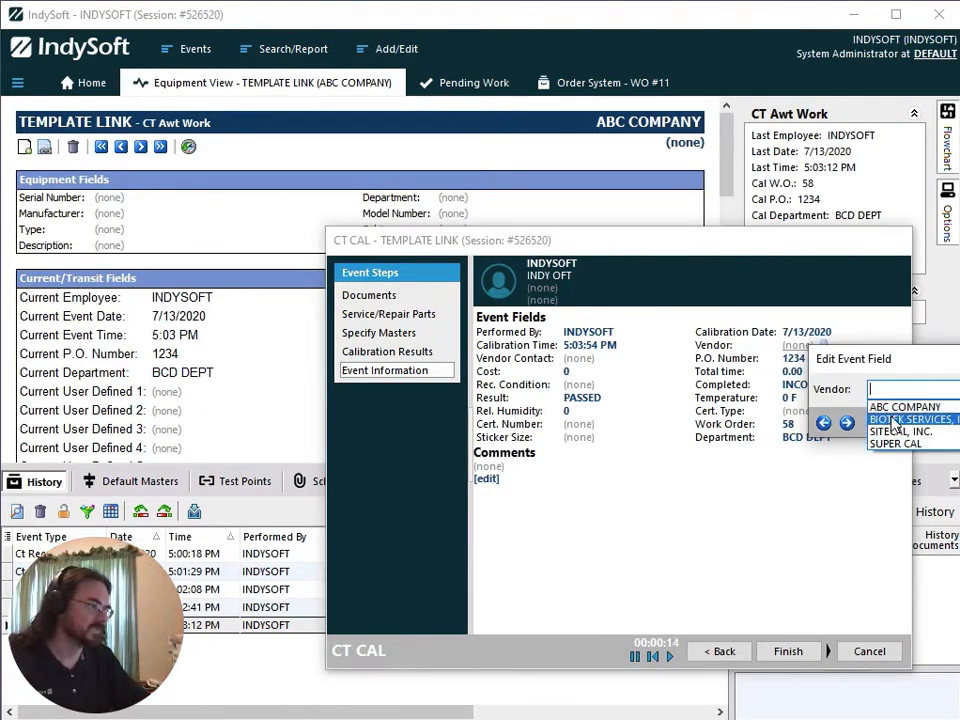
pyautogui.click(893, 408)
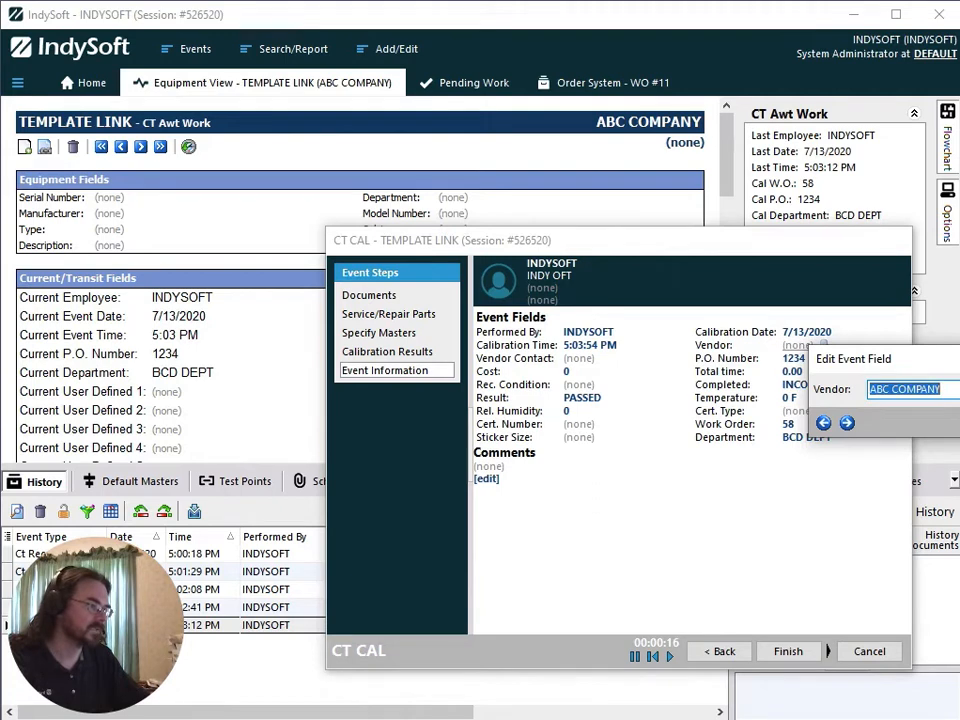
pyautogui.press('Return')
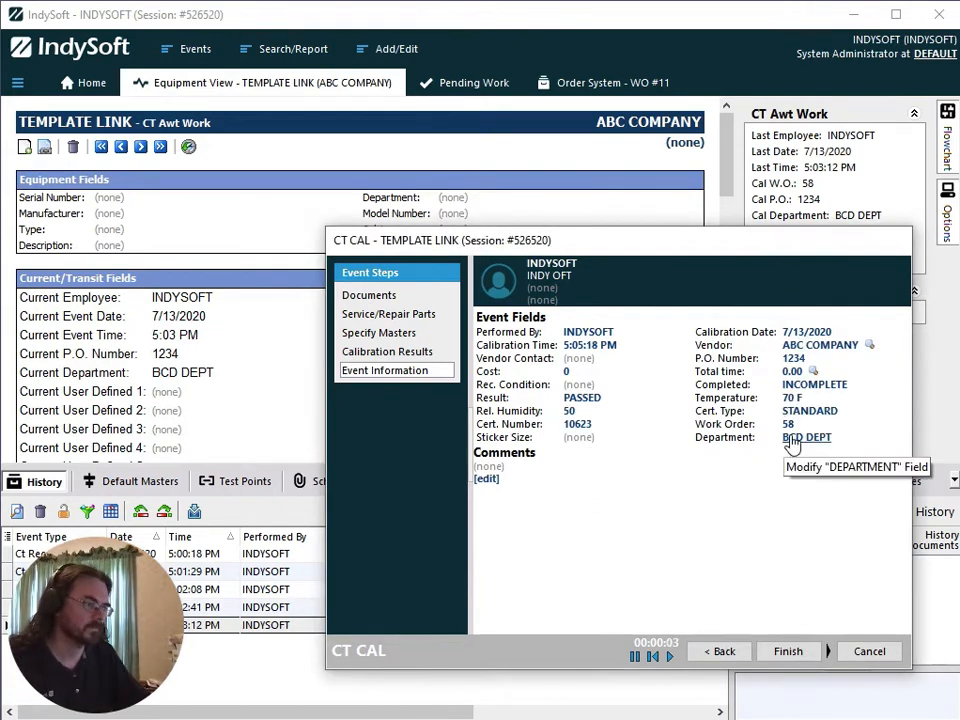
# Set the calibration event's Sticker Size to SMALL, finish the event, and mark it as complete.
pyautogui.click(578, 436)
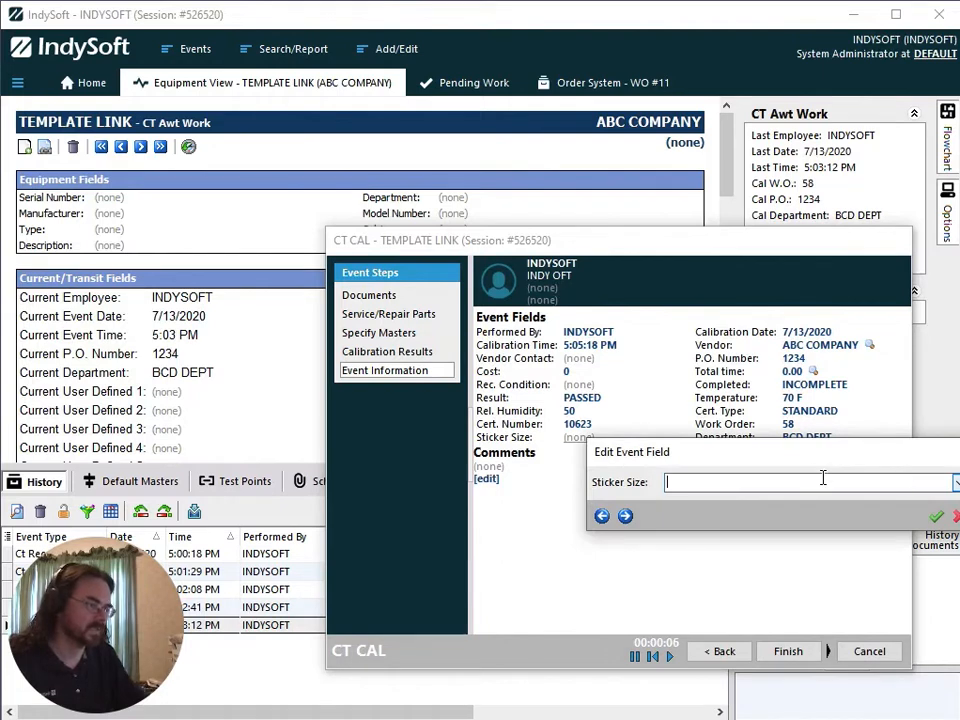
pyautogui.write('SMALL')
pyautogui.press('Return')
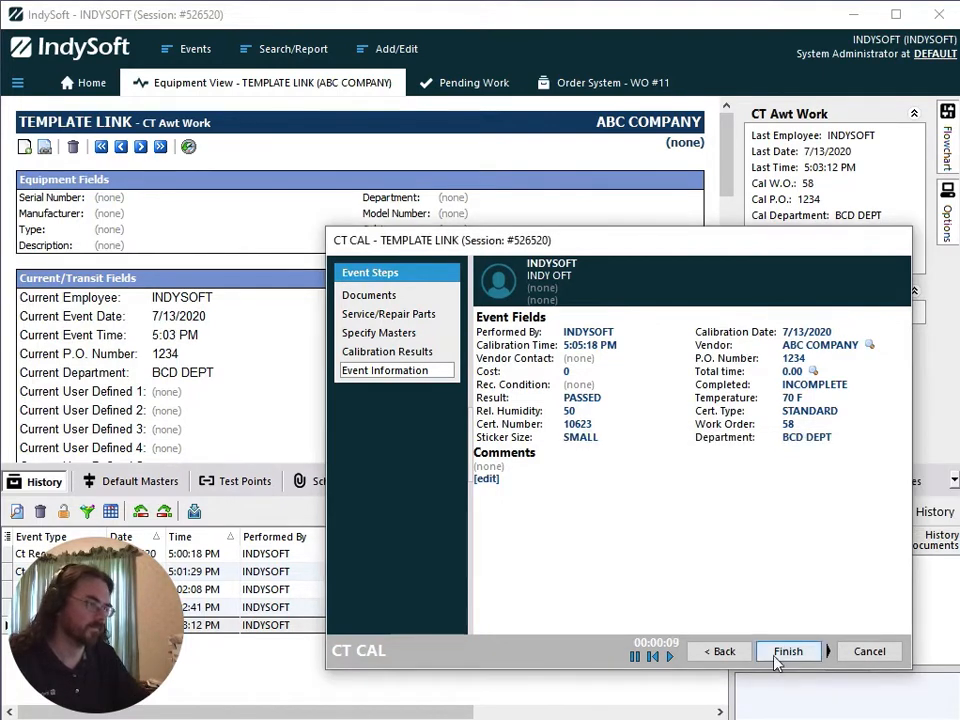
pyautogui.click(784, 656)
pyautogui.click(564, 476)
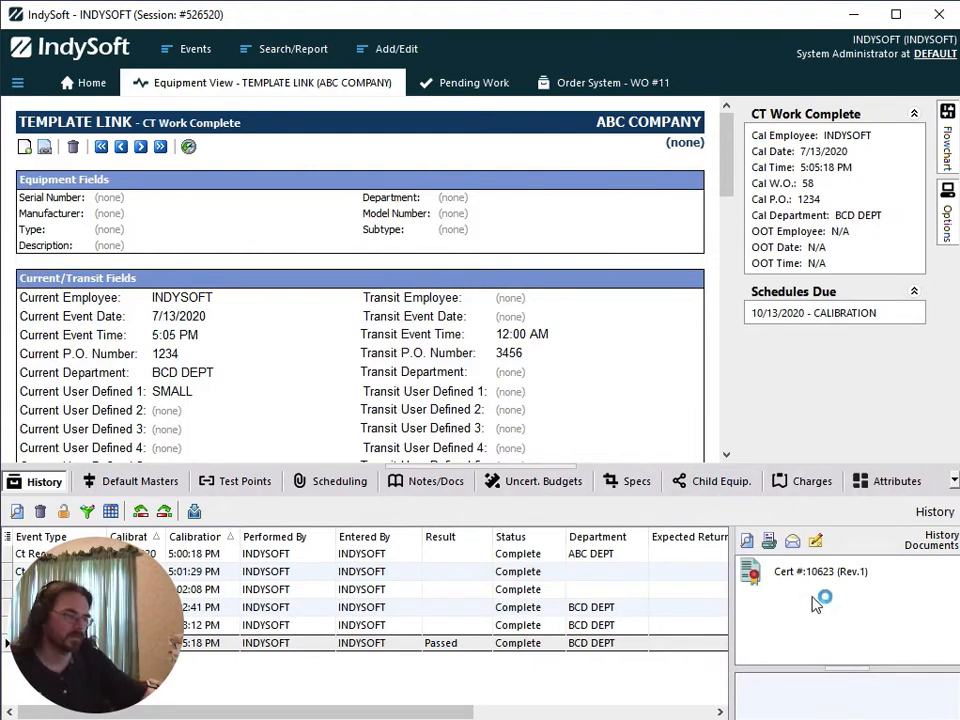
# Open the calibration certificate from the history documents and dismiss the requests to save print output as PDF.
pyautogui.doubleClick(759, 578)
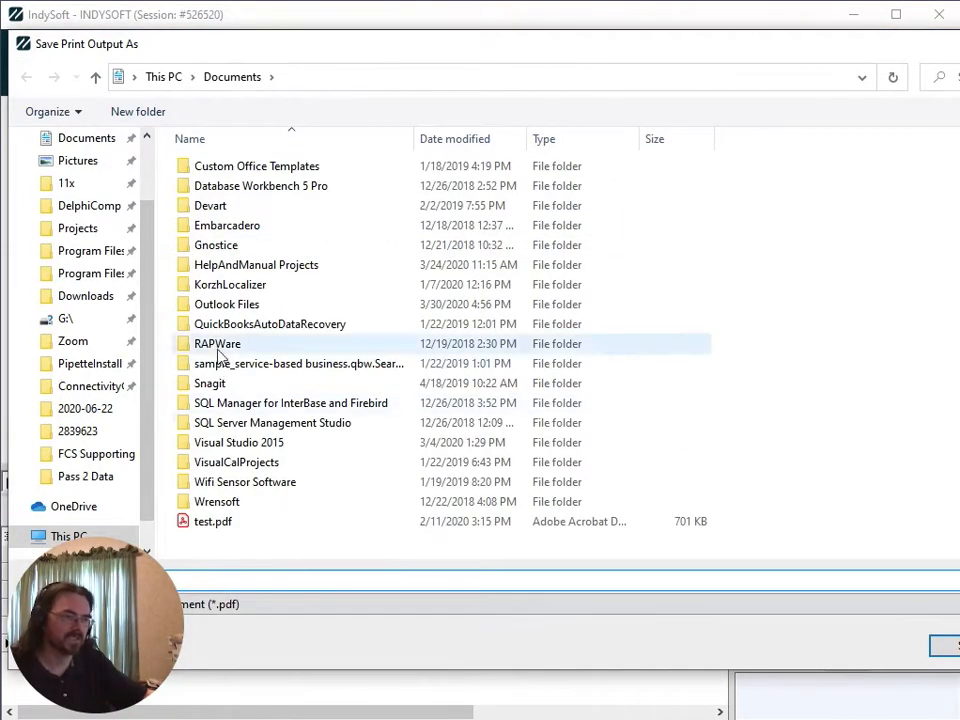
pyautogui.press('Escape')
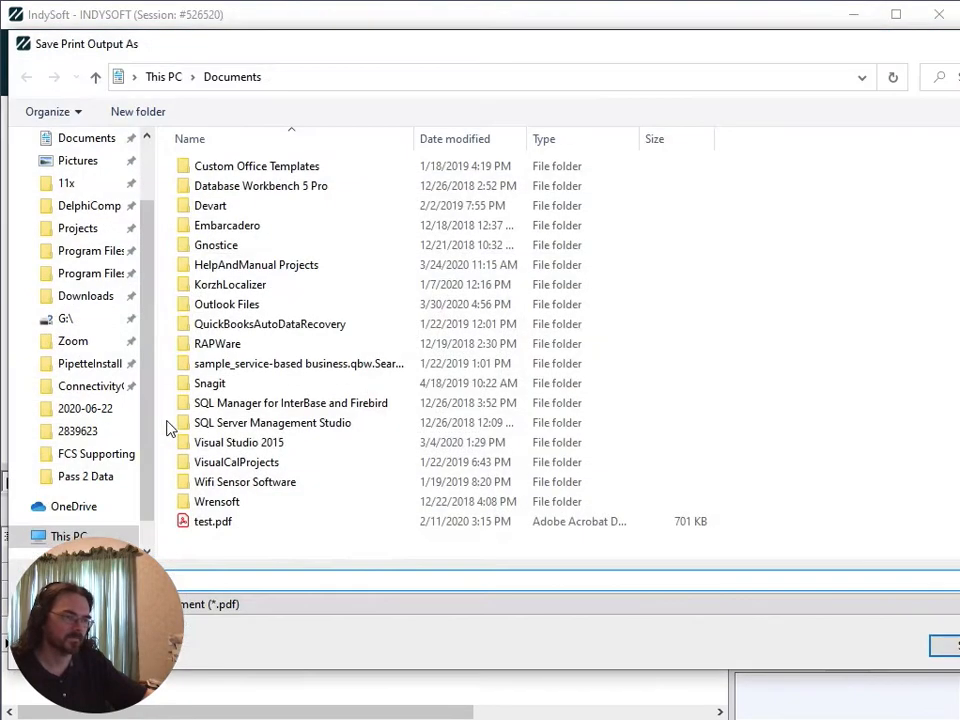
pyautogui.press('Escape')
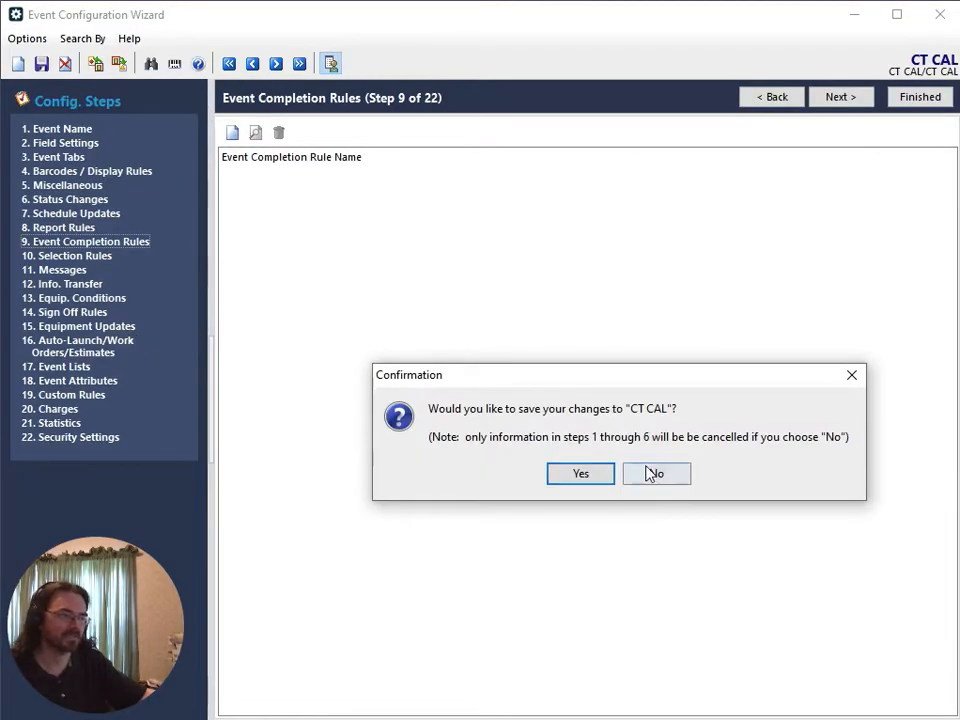
# Discard changes to CT CAL and examine the SMALL sticker rule's equipment condition in its Report Rules.
pyautogui.click(656, 475)
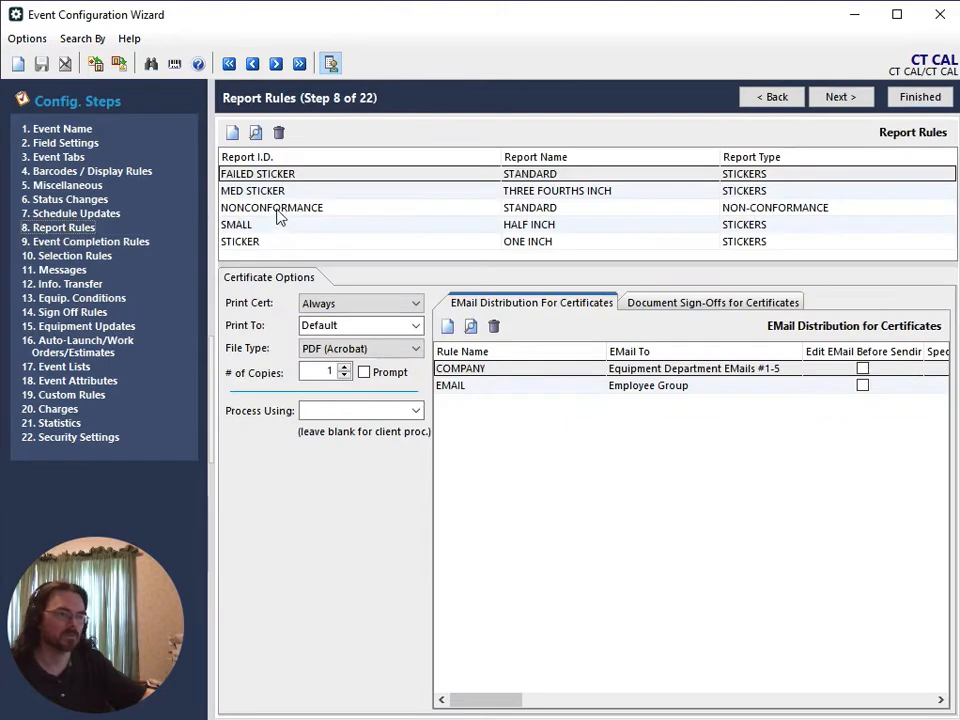
pyautogui.click(251, 229)
pyautogui.doubleClick(251, 229)
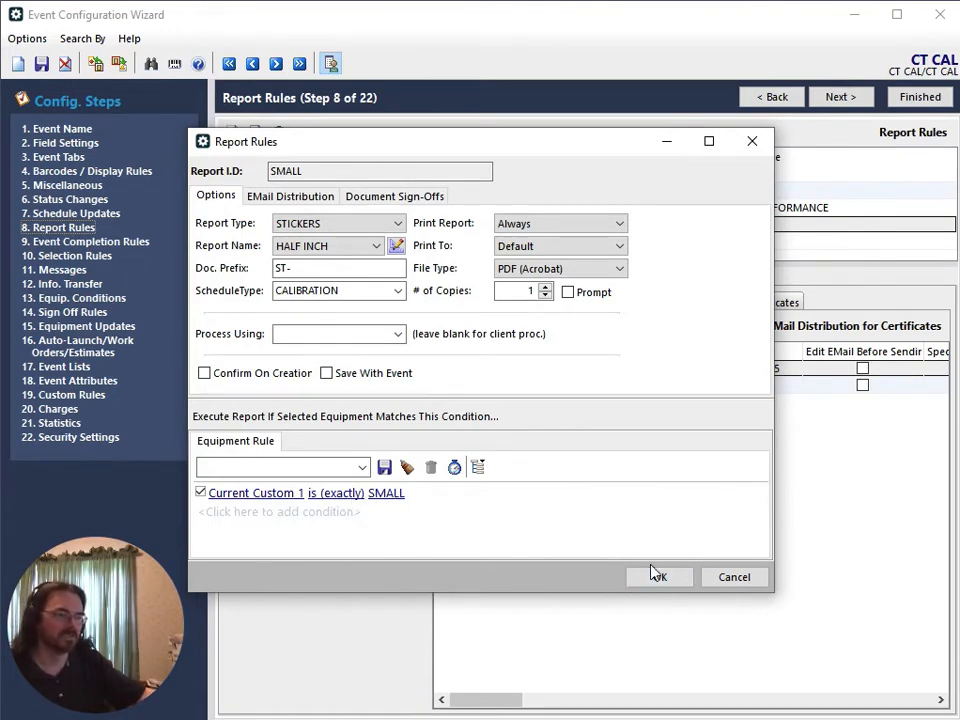
pyautogui.click(735, 578)
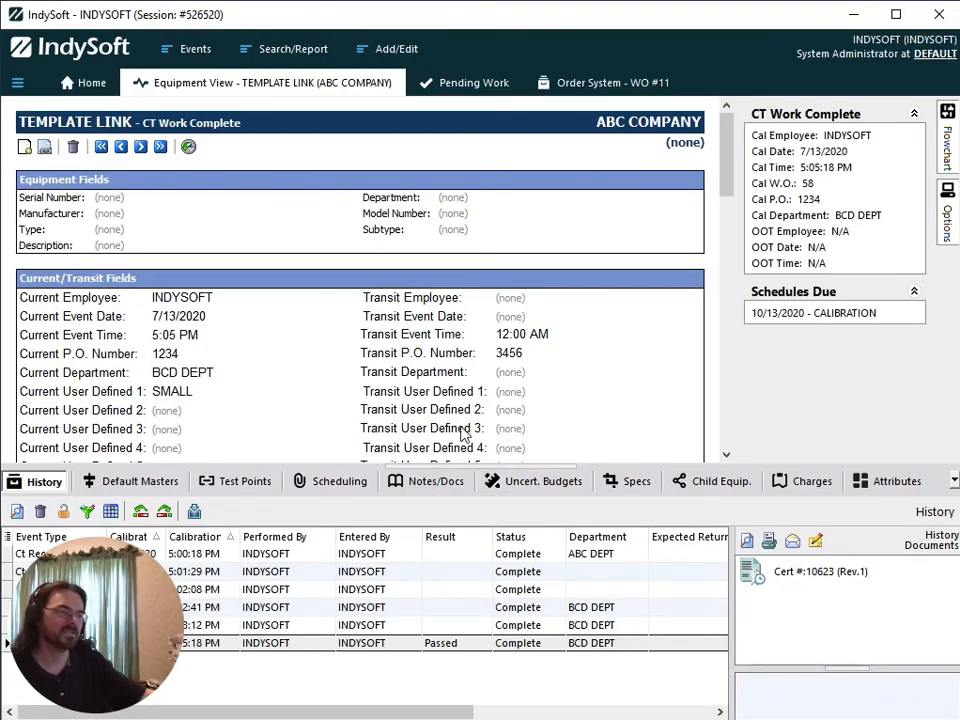
# Run a Ct Start Oot event for TEMPLATE LINK, finish it, and mark it as complete.
pyautogui.click(950, 145)
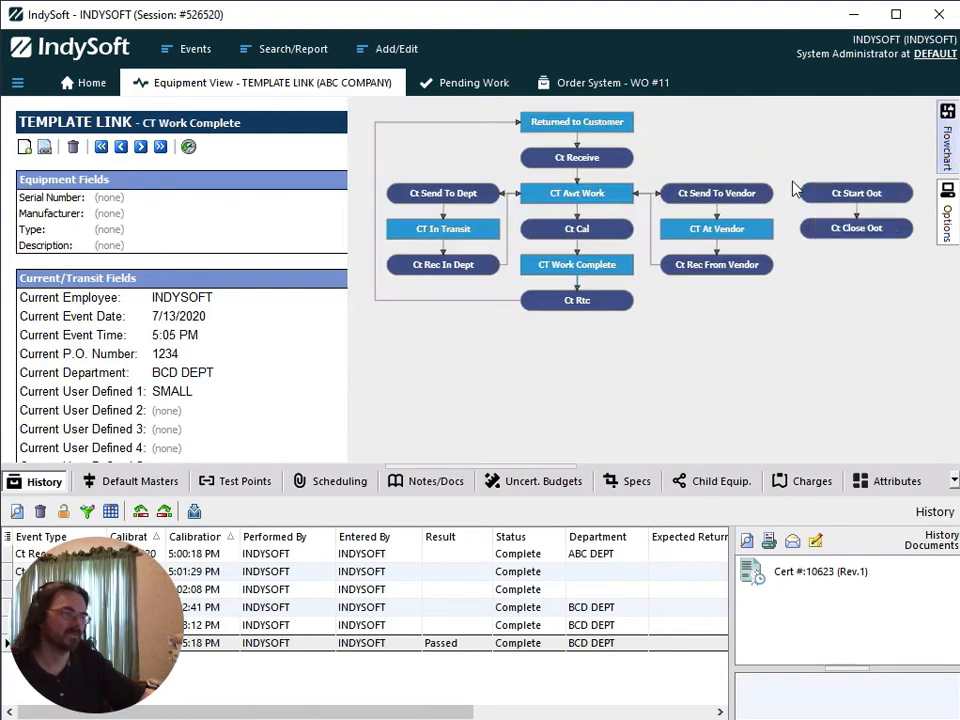
pyautogui.doubleClick(857, 192)
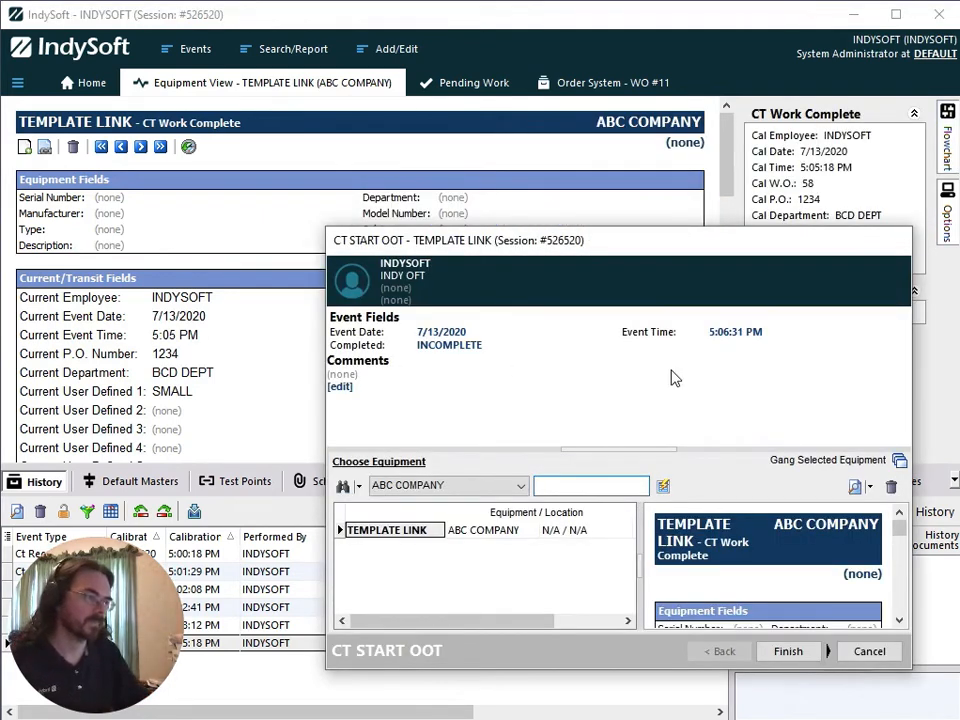
pyautogui.click(790, 655)
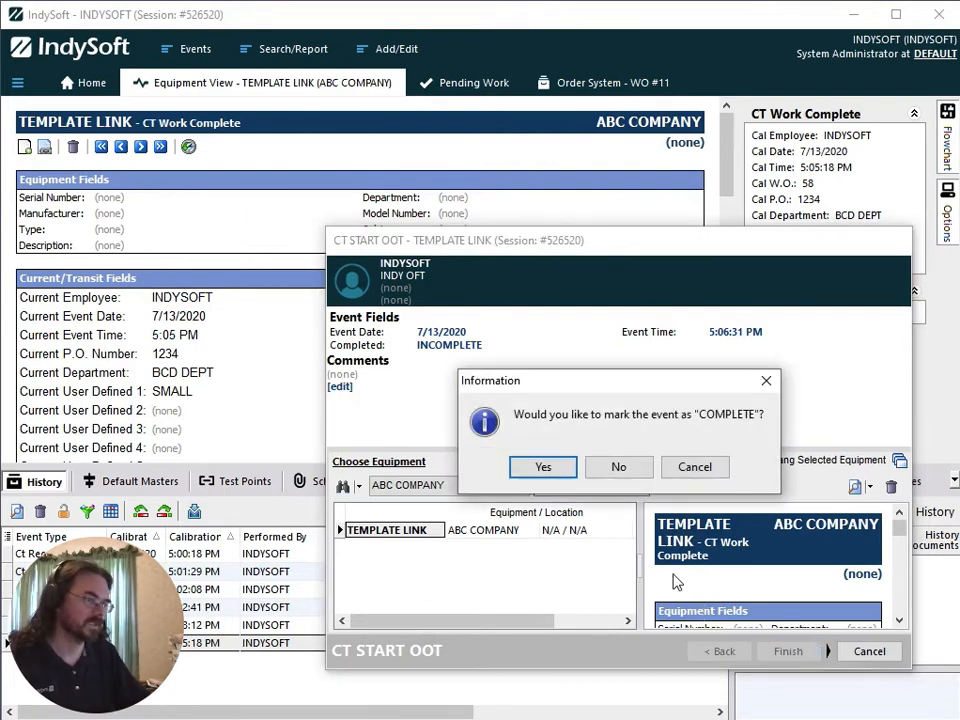
pyautogui.click(542, 466)
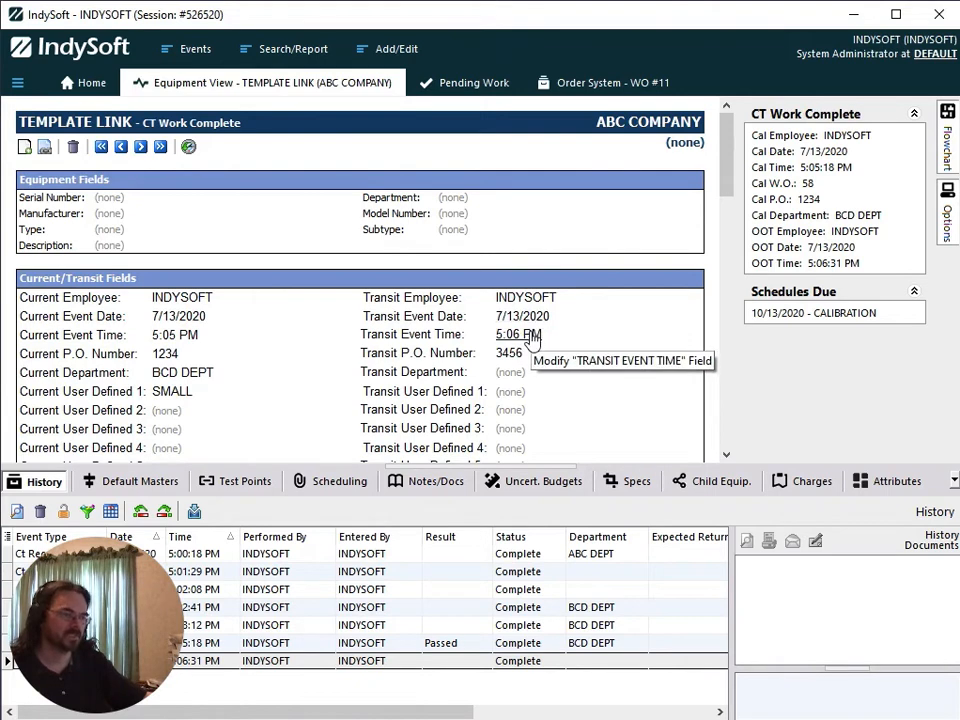
# Run a Ct Rtc event to return TEMPLATE LINK to the customer, and mark it as complete.
pyautogui.click(946, 145)
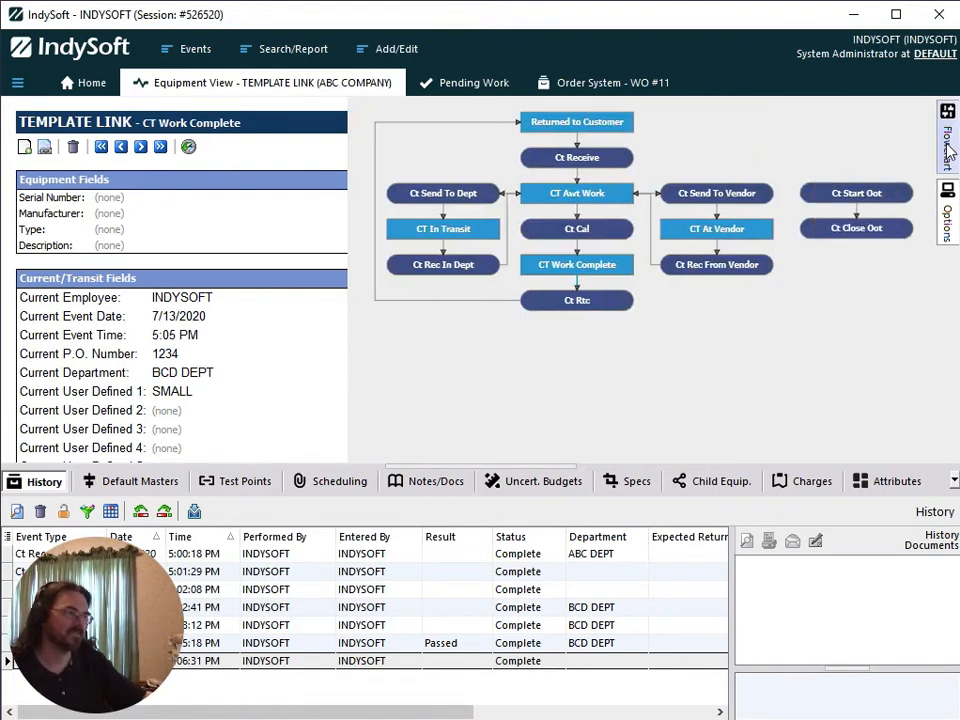
pyautogui.click(585, 299)
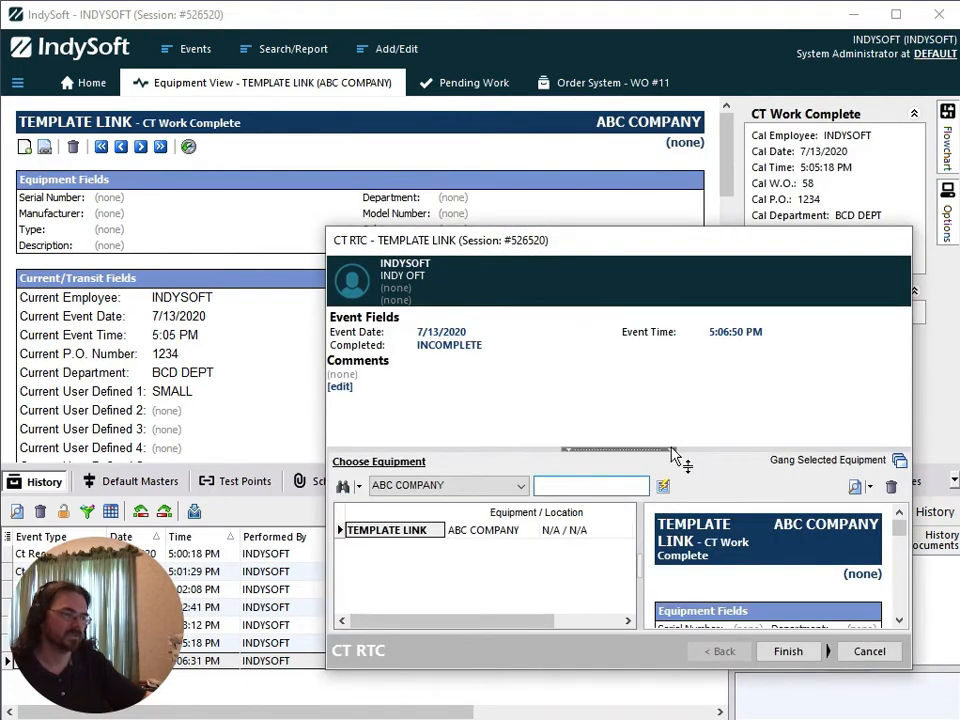
pyautogui.click(792, 652)
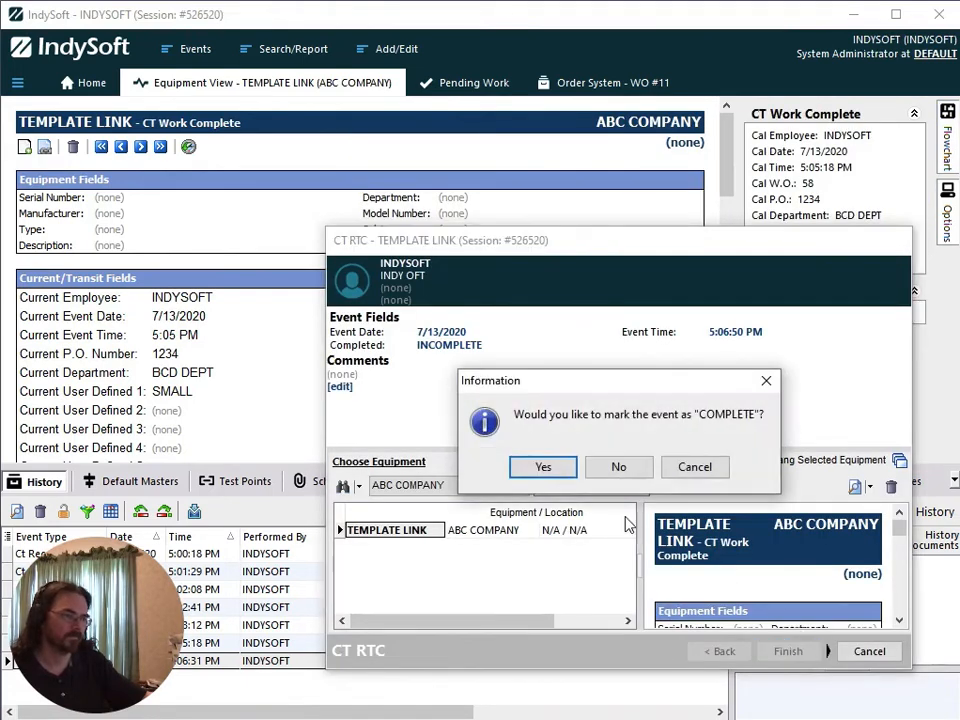
pyautogui.click(551, 475)
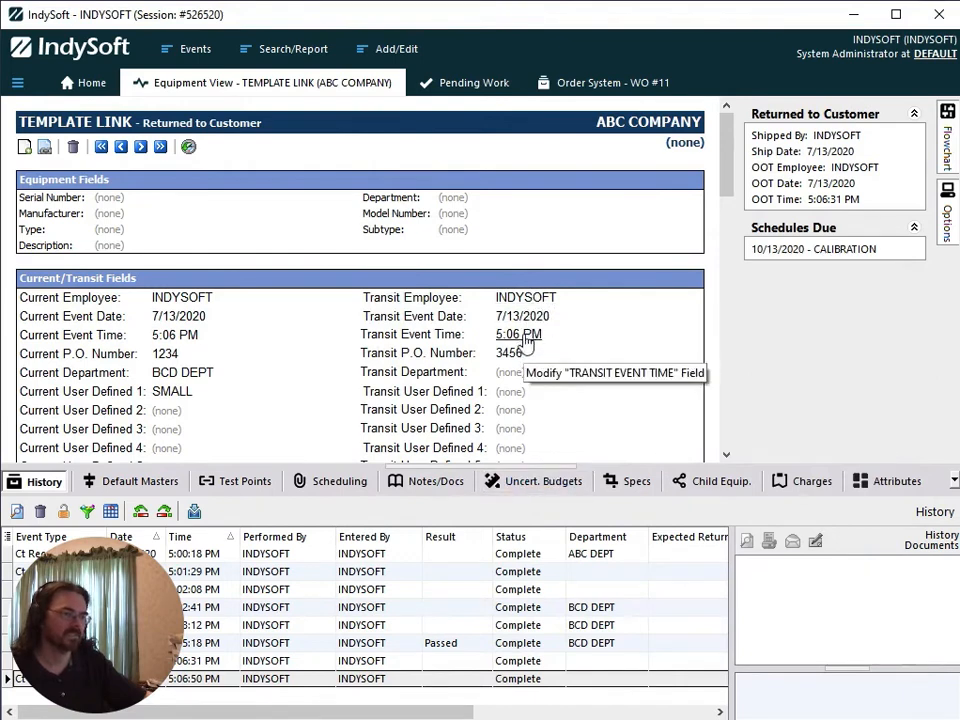
# Run a Ct Close Oot event for TEMPLATE LINK, finish it, and mark it as complete.
pyautogui.click(946, 152)
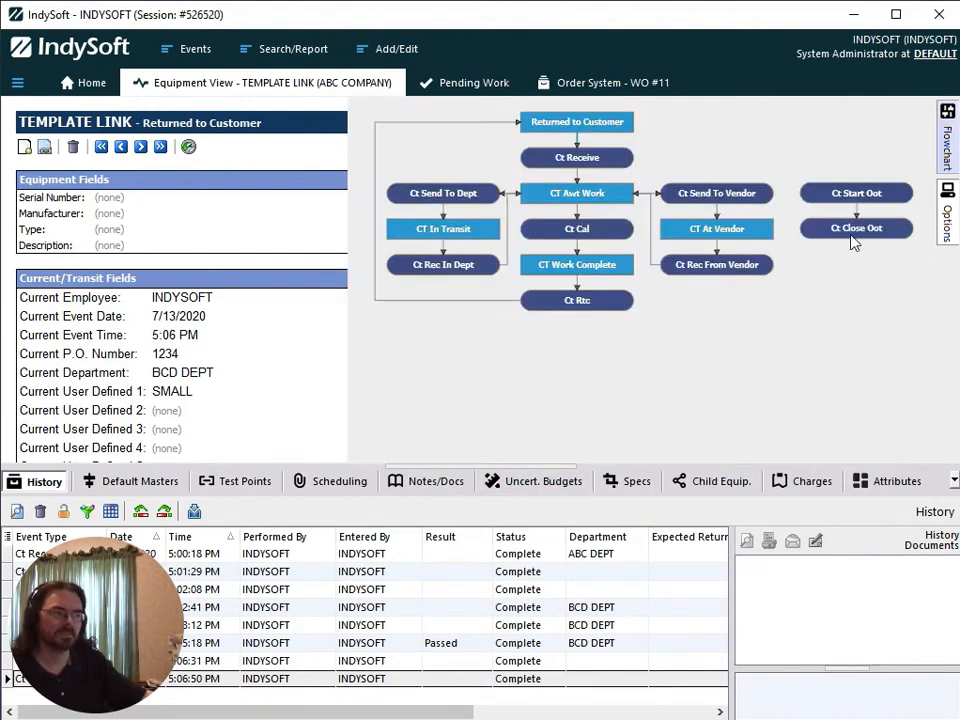
pyautogui.click(856, 230)
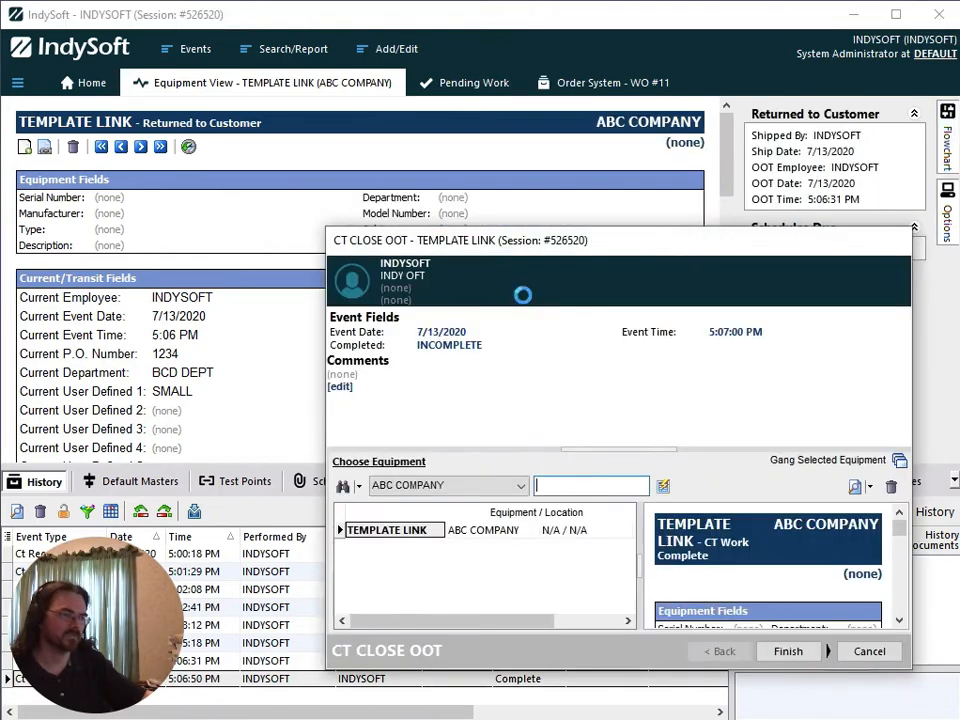
pyautogui.click(799, 656)
pyautogui.click(542, 465)
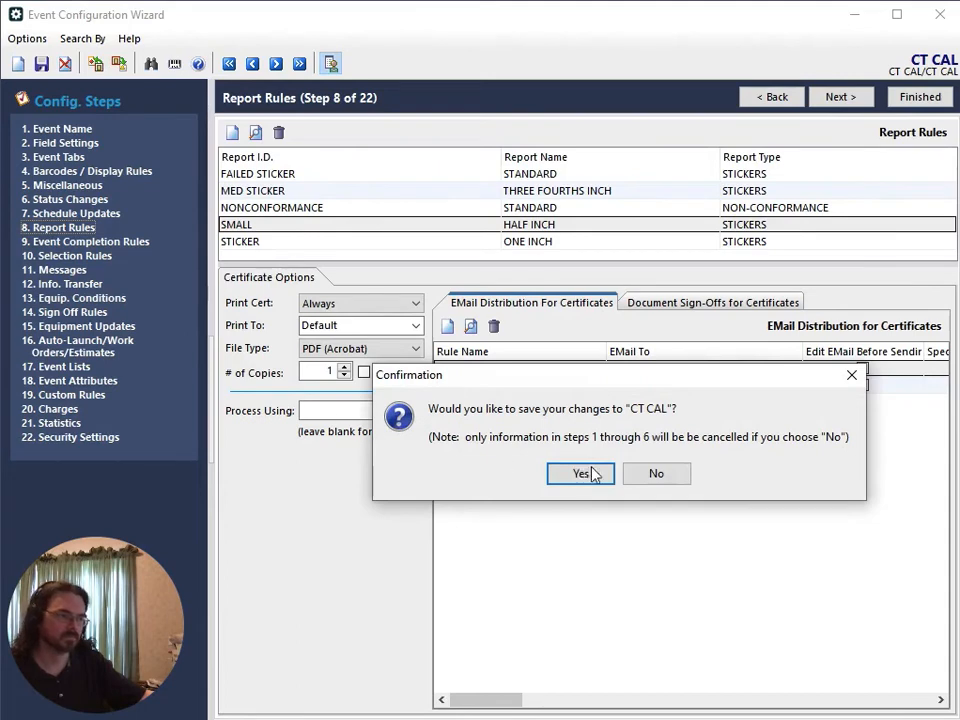
# Discard changes to CT CAL and examine the CLOSE OOT rule in CT CLOSE OOT's Equipment Updates, leaving the rule unmodified.
pyautogui.click(650, 475)
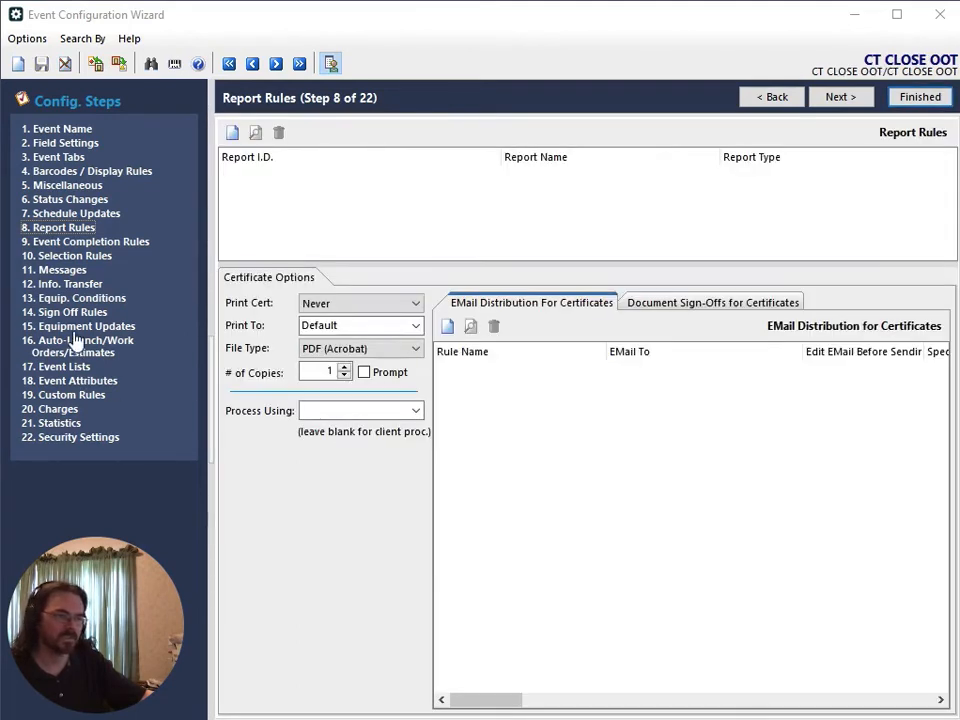
pyautogui.click(74, 328)
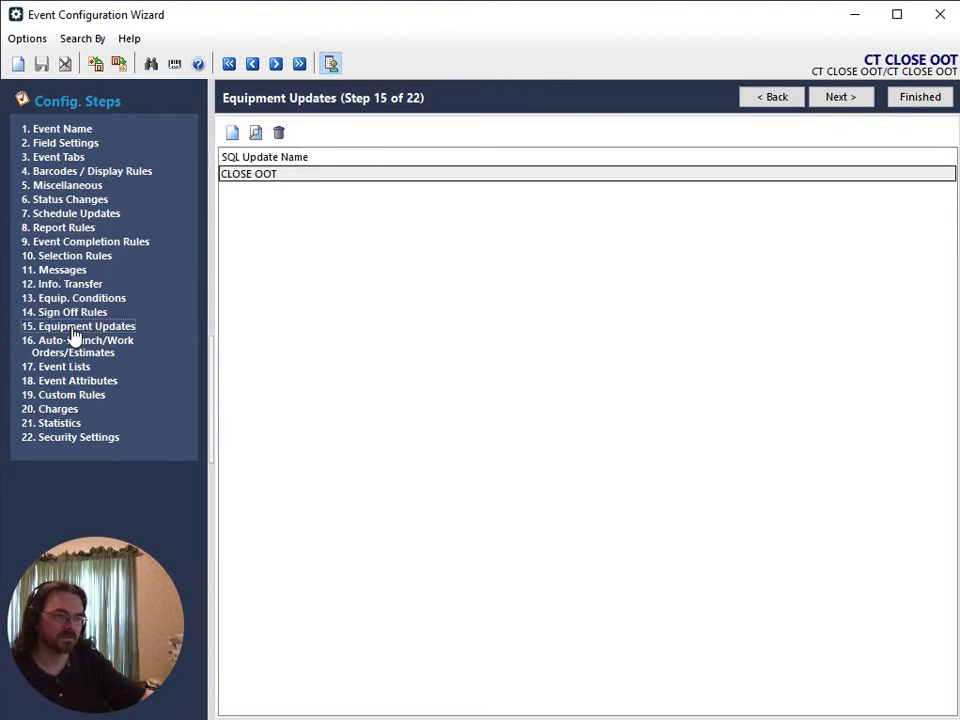
pyautogui.click(268, 176)
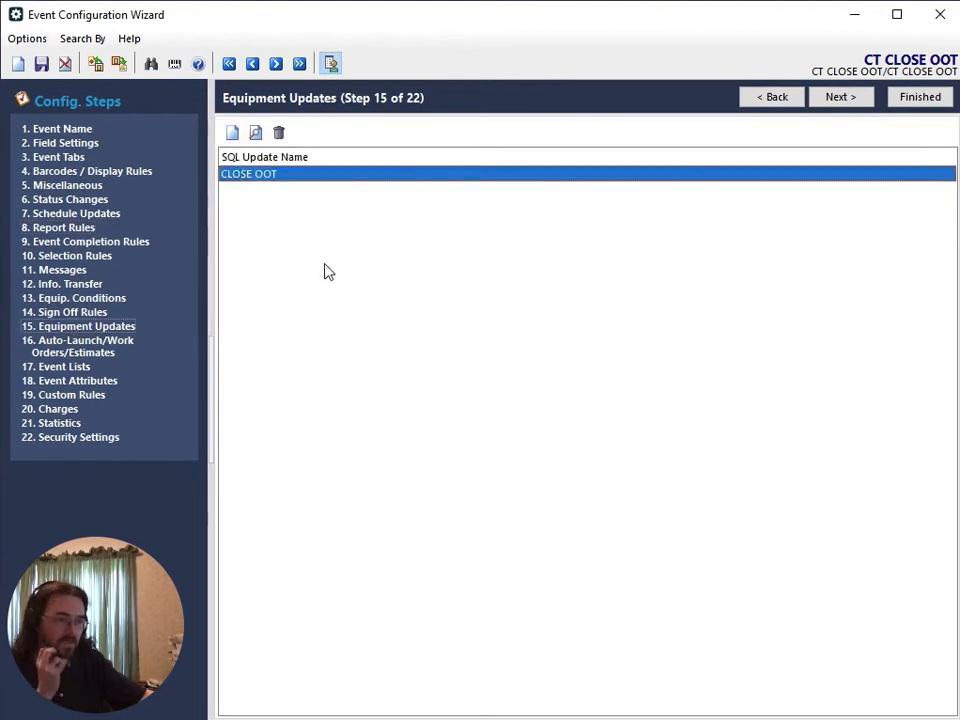
pyautogui.doubleClick(257, 182)
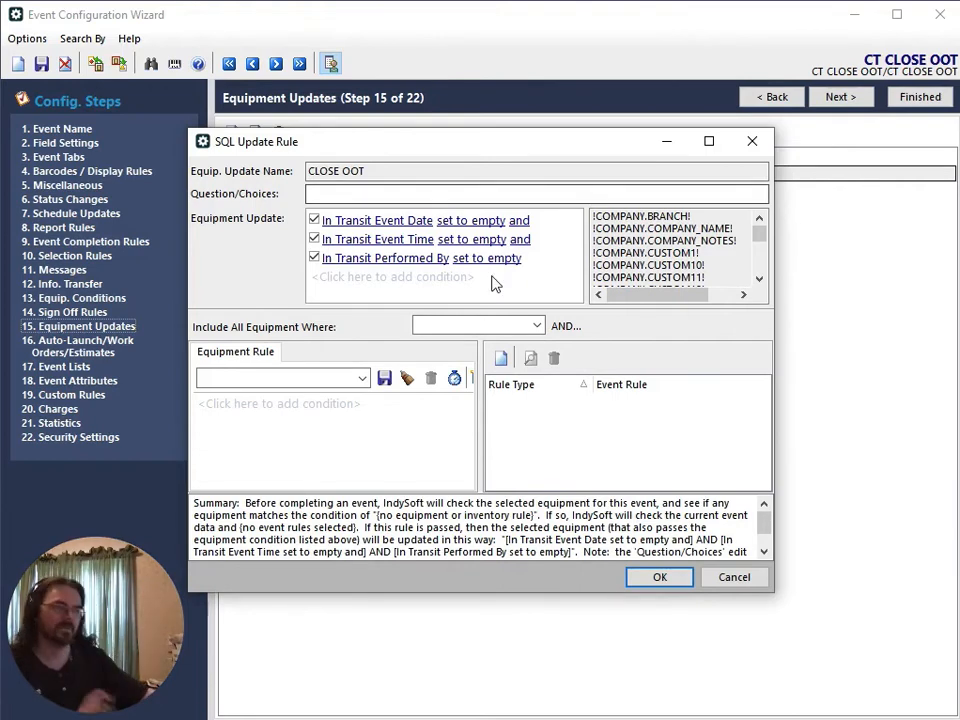
pyautogui.click(734, 580)
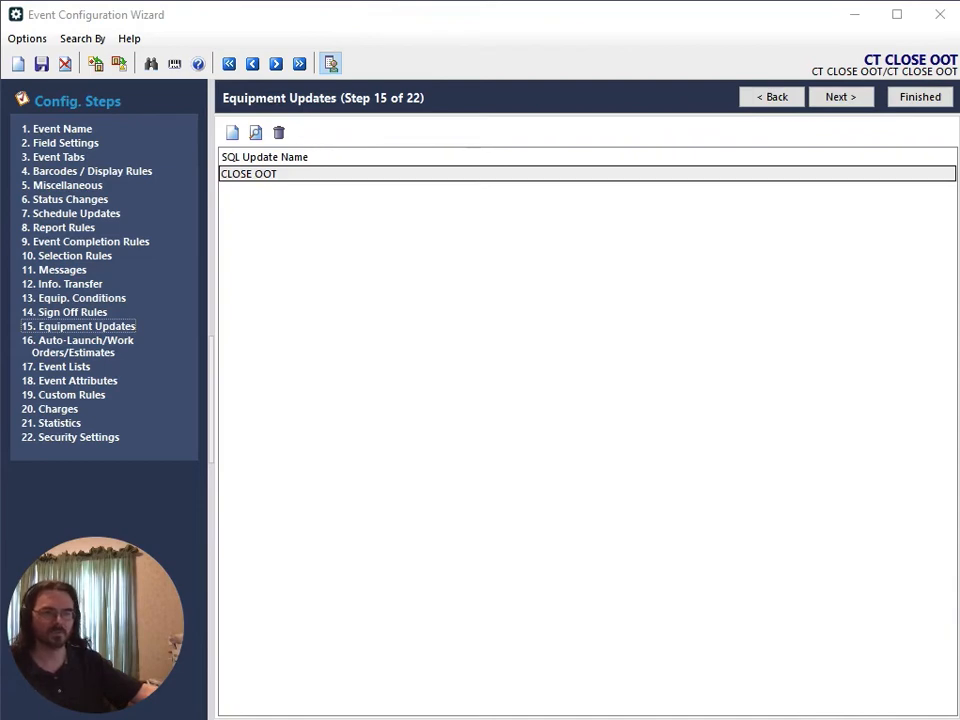
# Switch to Current-Transit Mapping.txt in Notepad, enlarge its window, and review the field mappings from CT CLOSE OOT through CT START OOT.
pyautogui.moveTo(0, 221); pyautogui.dragTo(540, 30)
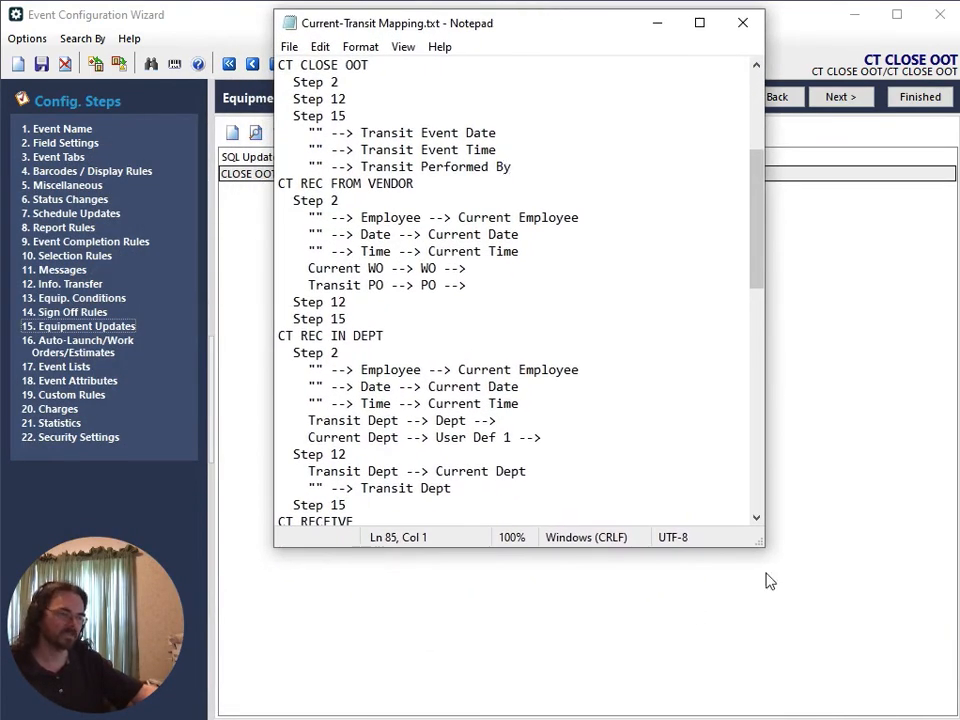
pyautogui.moveTo(730, 548); pyautogui.dragTo(735, 673)
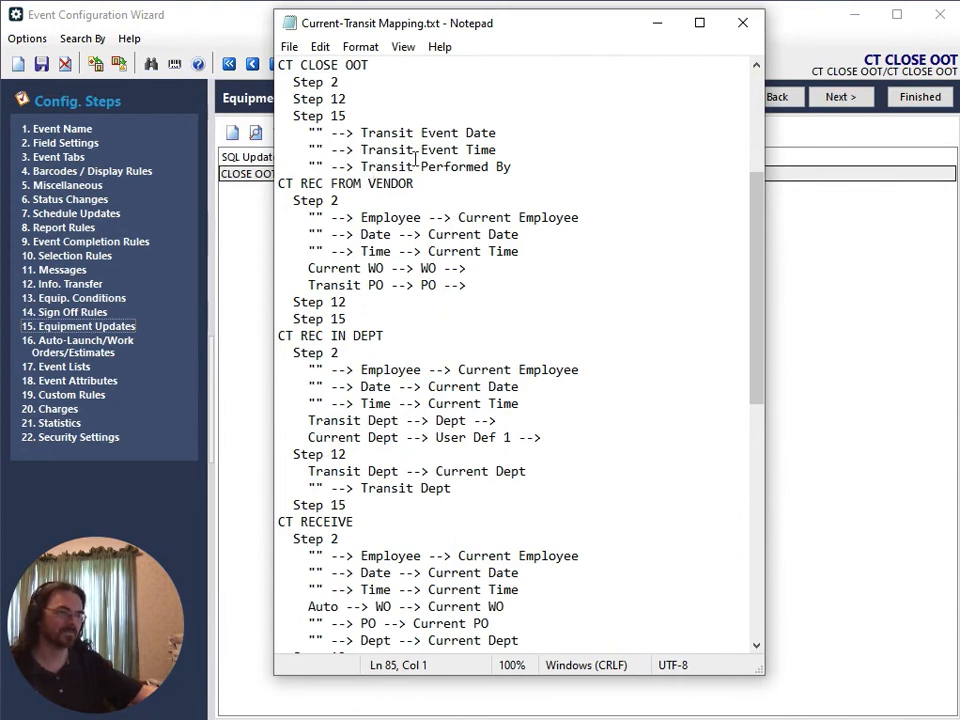
pyautogui.scroll(-3, 421, 158)
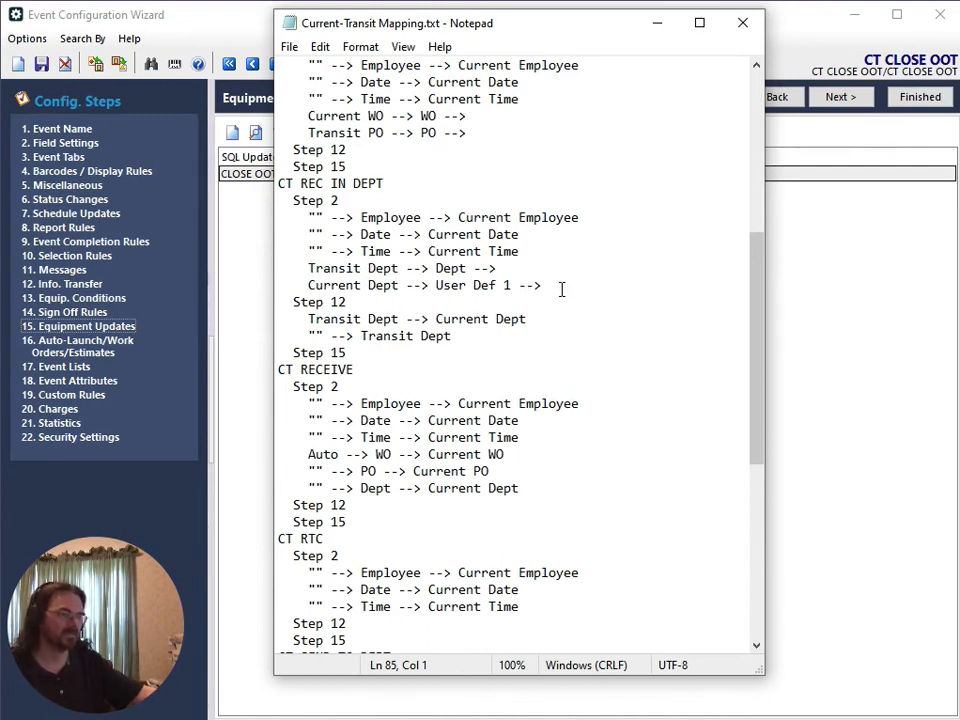
pyautogui.scroll(-9, 562, 288)
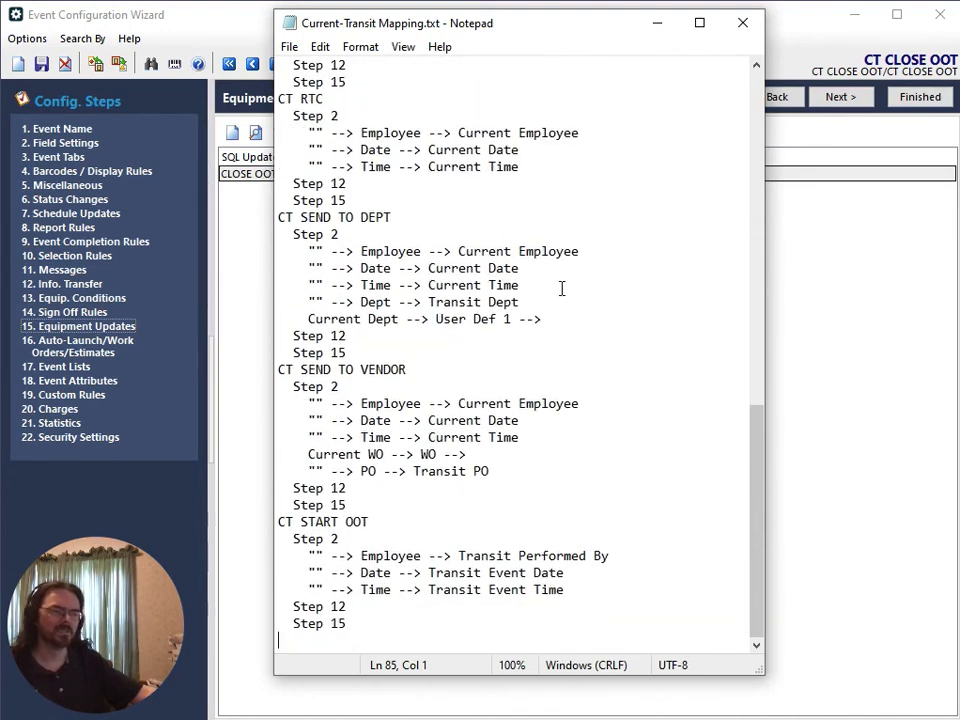